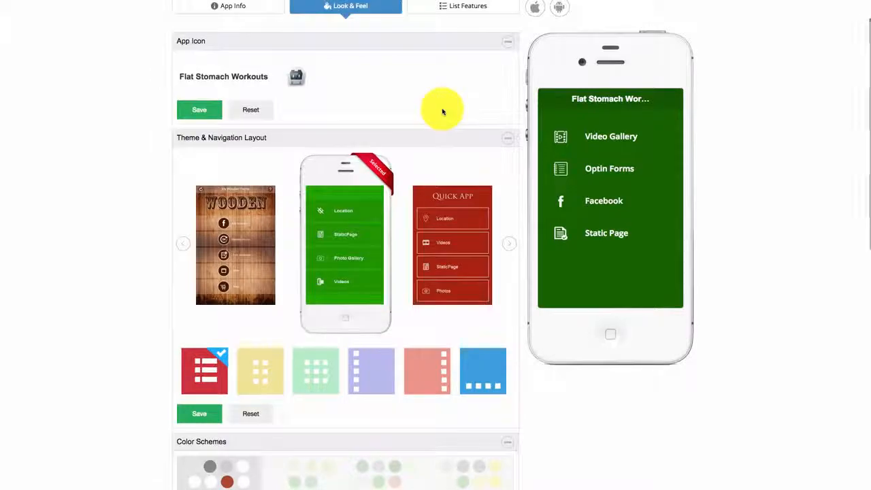
- Choose the WESING logo from the icon library as the app icon
{"action": "left_click", "coordinate": [299, 77]}
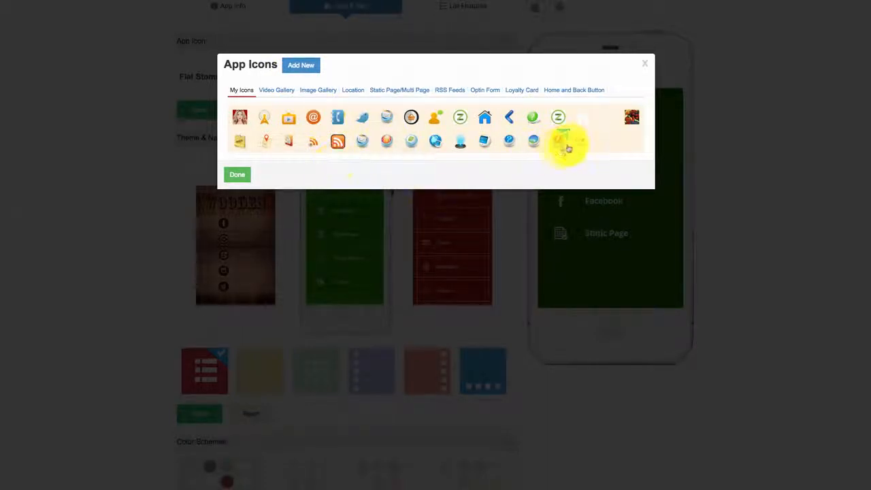
{"action": "left_click", "coordinate": [240, 175]}
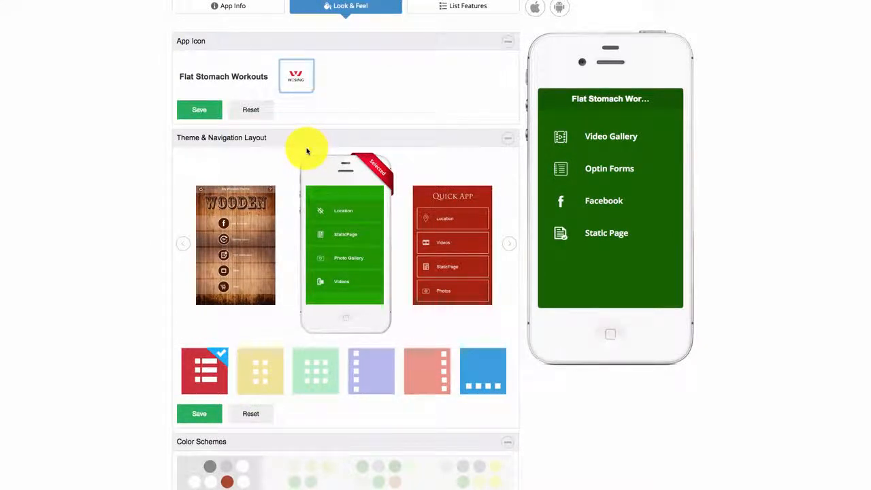
- Try the two-column and three-column grid navigation layouts for the green theme
{"action": "scroll", "coordinate": [350, 97], "scroll_direction": "down", "scroll_amount": 3}
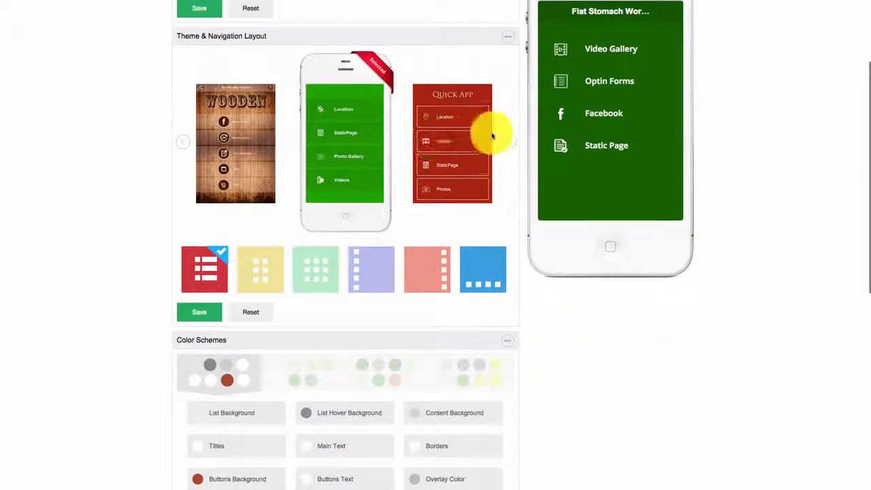
{"action": "left_click", "coordinate": [261, 270]}
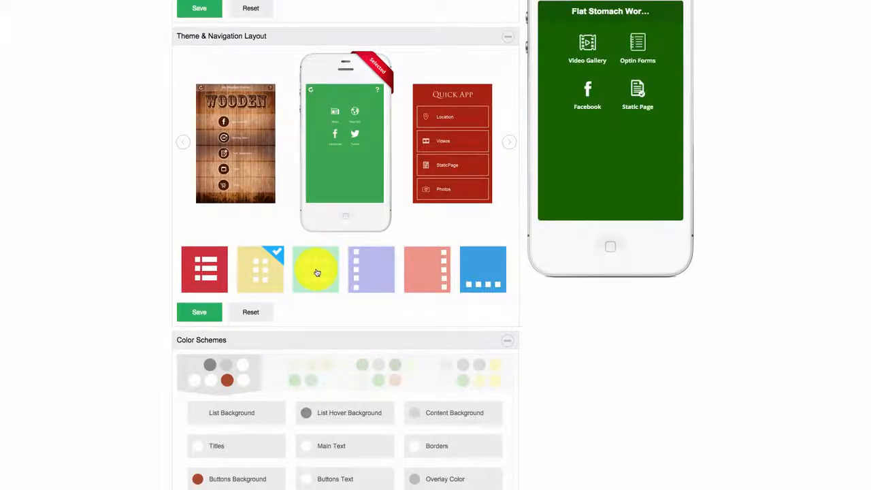
{"action": "left_click", "coordinate": [316, 272]}
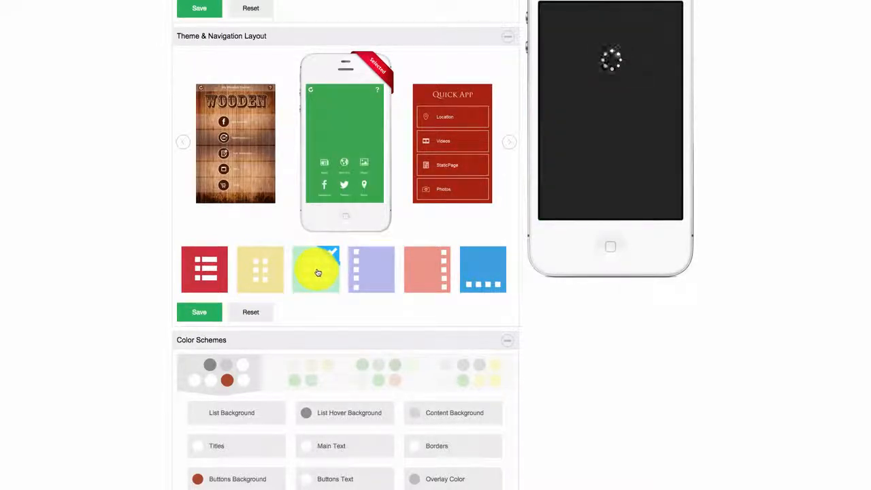
- Apply the left sidebar navigation layout, test its menu in the phone preview, and save the layout
{"action": "left_click", "coordinate": [356, 278]}
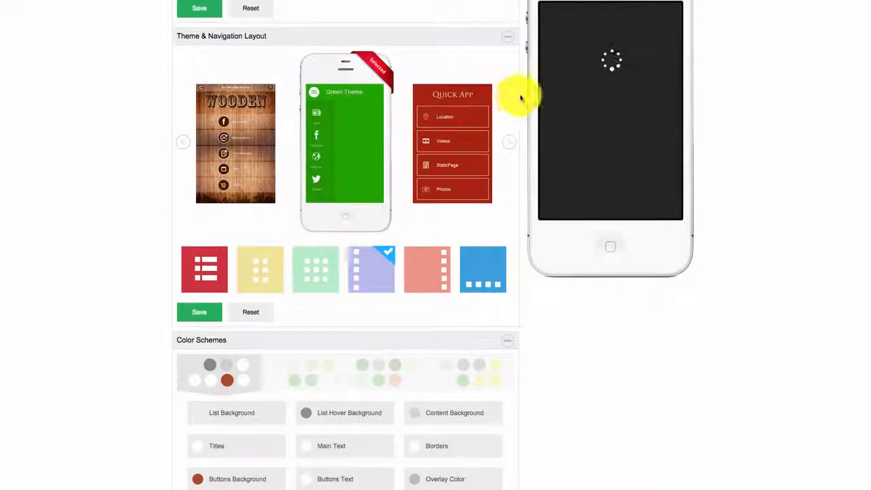
{"action": "left_click", "coordinate": [554, 16]}
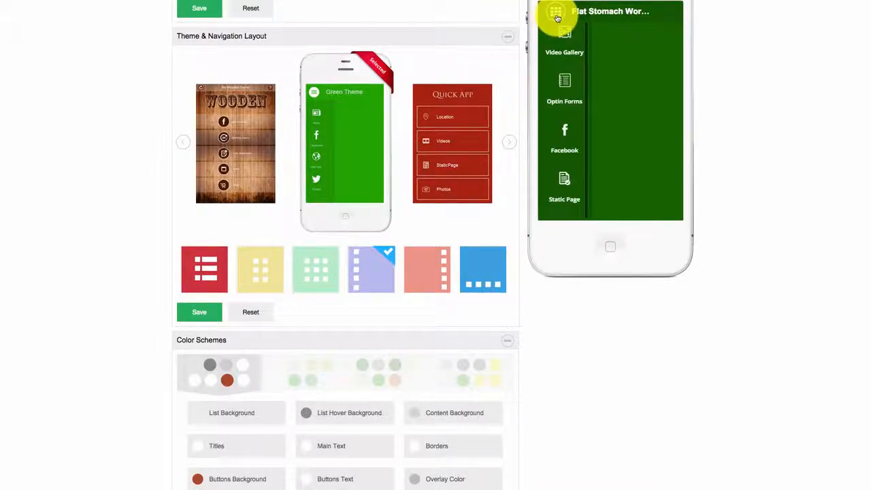
{"action": "left_click", "coordinate": [554, 15]}
{"action": "left_click", "coordinate": [197, 315]}
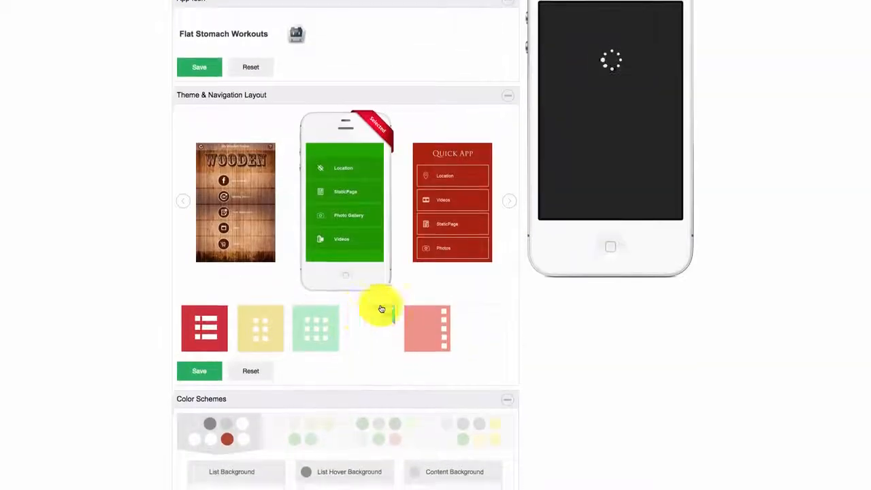
- Collapse the theme and layout settings and try the second, third and fourth color schemes
{"action": "left_click", "coordinate": [509, 96]}
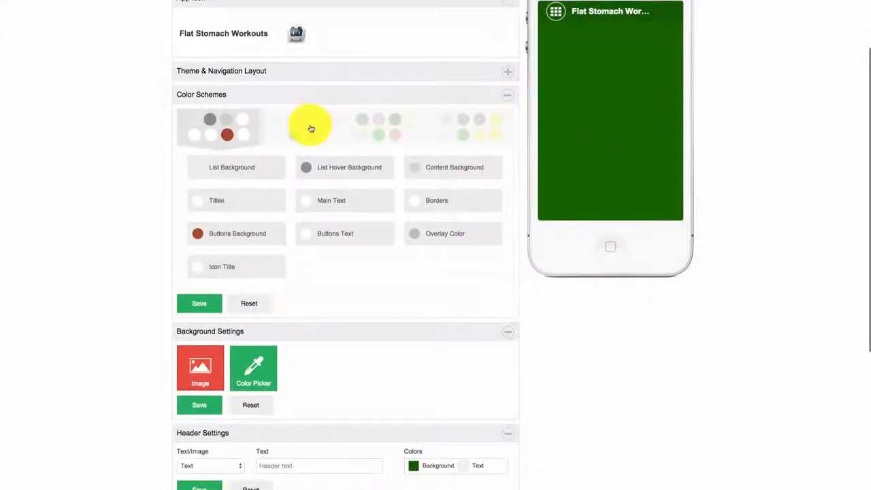
{"action": "scroll", "coordinate": [307, 126], "scroll_direction": "down", "scroll_amount": 1}
{"action": "left_click", "coordinate": [346, 115]}
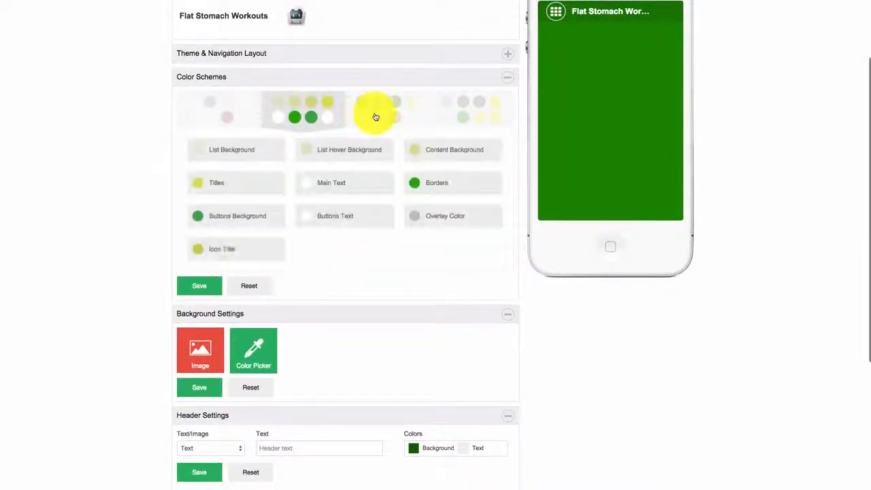
{"action": "left_click", "coordinate": [376, 118]}
{"action": "left_click", "coordinate": [459, 117]}
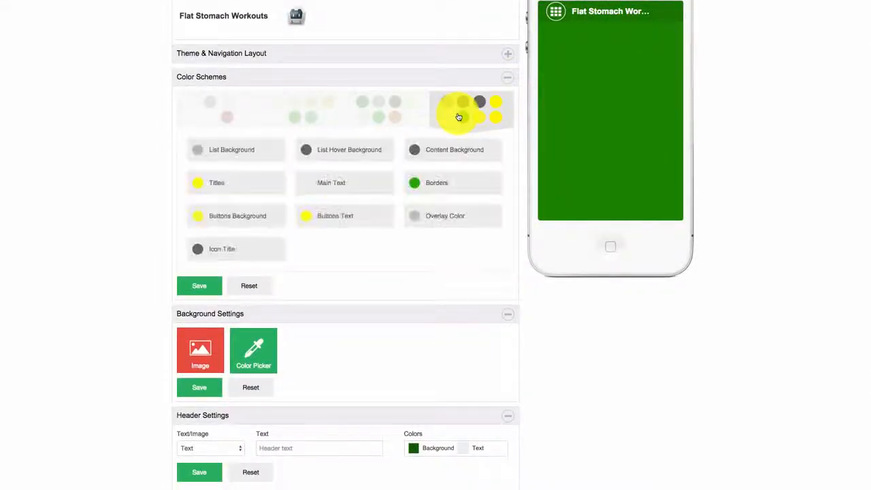
- Show the side menu in the phone preview and set the Icon Title color to yellow-green
{"action": "left_click", "coordinate": [557, 14]}
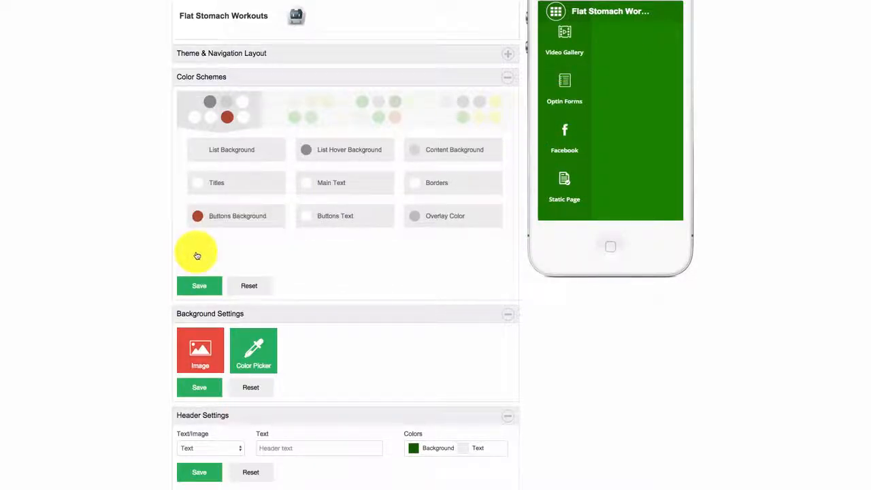
{"action": "left_click", "coordinate": [200, 251]}
{"action": "left_click", "coordinate": [245, 275]}
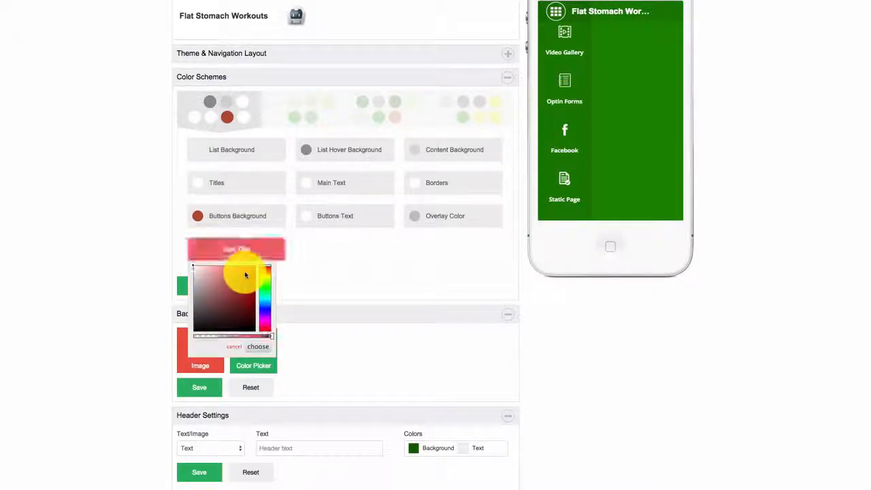
{"action": "mouse_move", "coordinate": [247, 276]}
{"action": "left_mouse_down"}
{"action": "mouse_move", "coordinate": [250, 345]}
{"action": "mouse_move", "coordinate": [247, 274]}
{"action": "mouse_move", "coordinate": [268, 278]}
{"action": "mouse_move", "coordinate": [244, 279]}
{"action": "left_mouse_up"}
{"action": "left_click", "coordinate": [244, 291]}
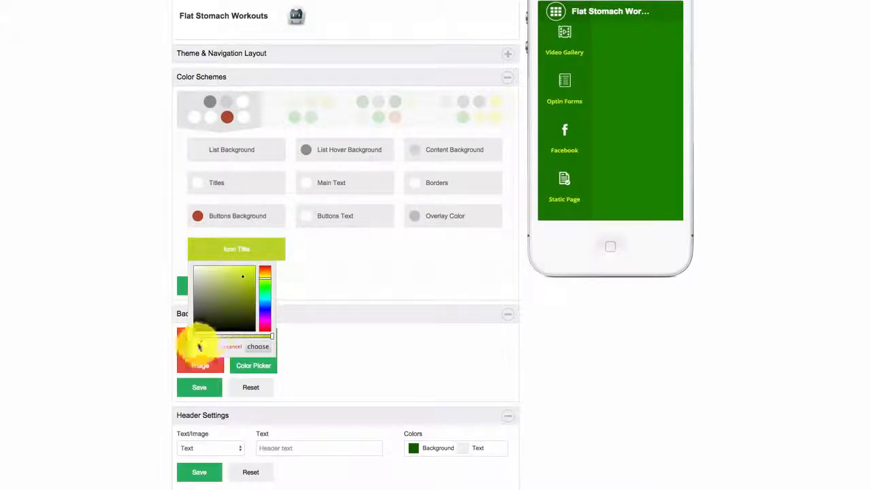
{"action": "left_click", "coordinate": [262, 346]}
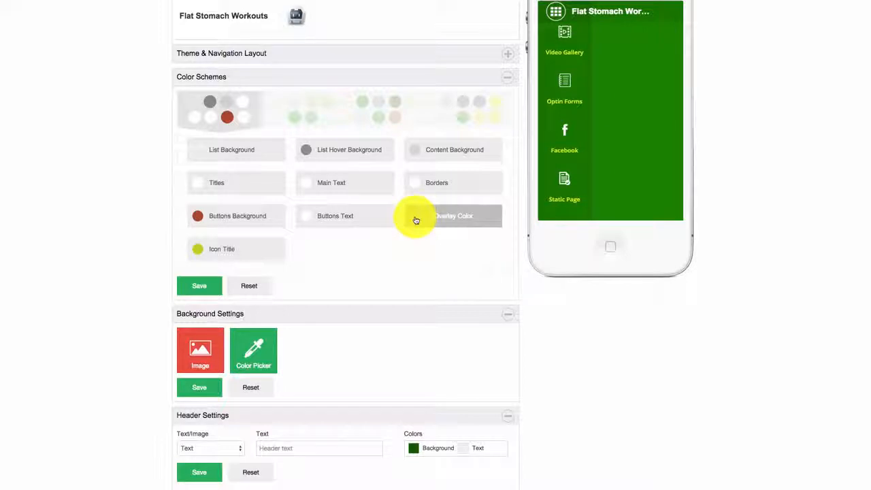
- Open the Static Page's test page in the phone preview and set the Titles color to black
{"action": "left_click", "coordinate": [565, 181]}
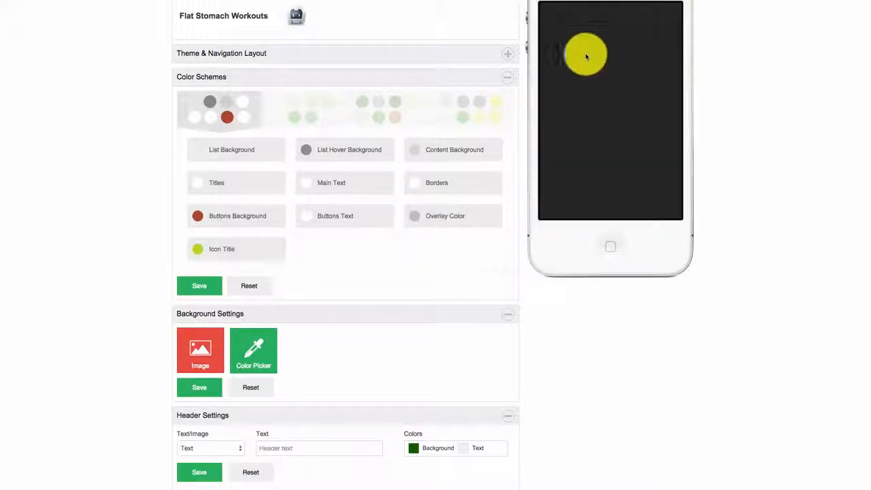
{"action": "left_click", "coordinate": [601, 53]}
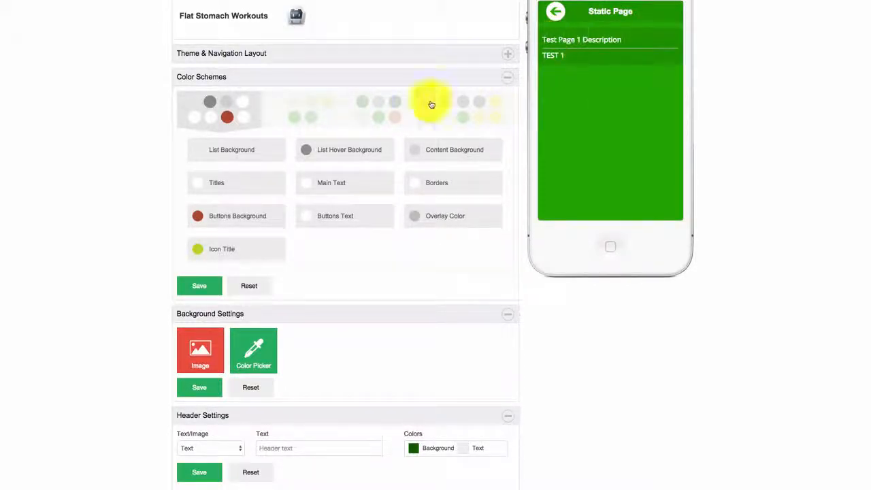
{"action": "left_click", "coordinate": [196, 189]}
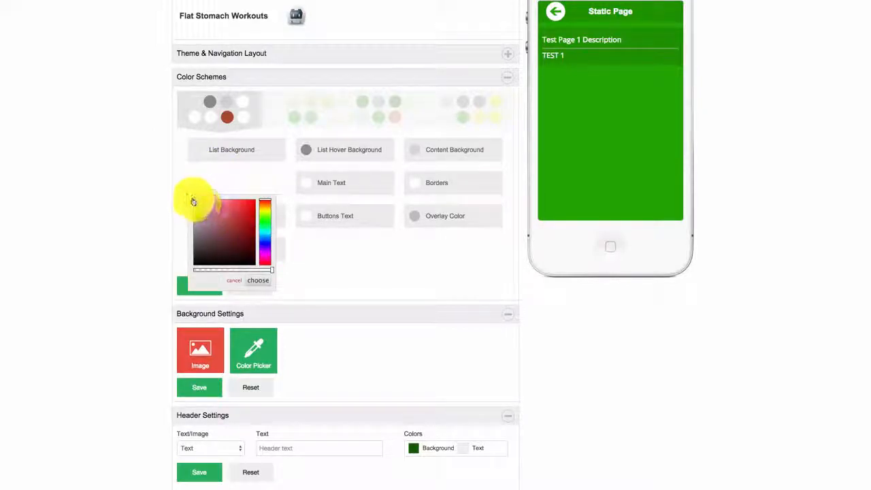
{"action": "left_click", "coordinate": [249, 260]}
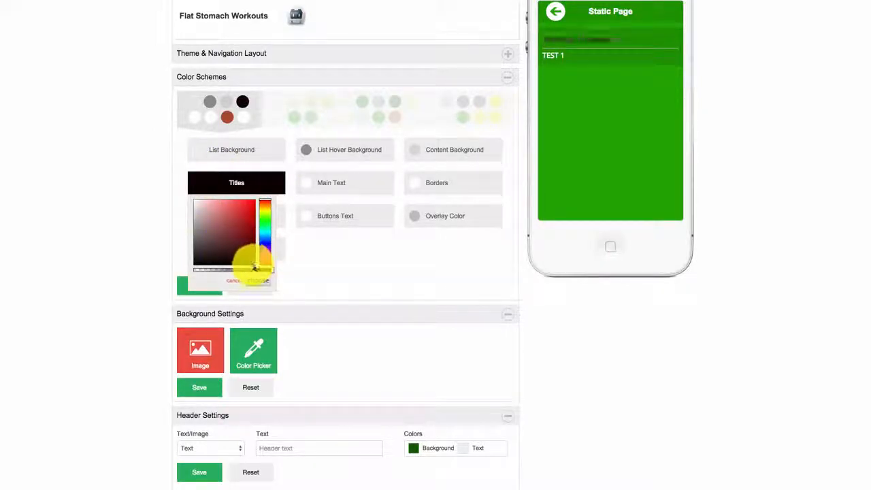
{"action": "left_click", "coordinate": [318, 265]}
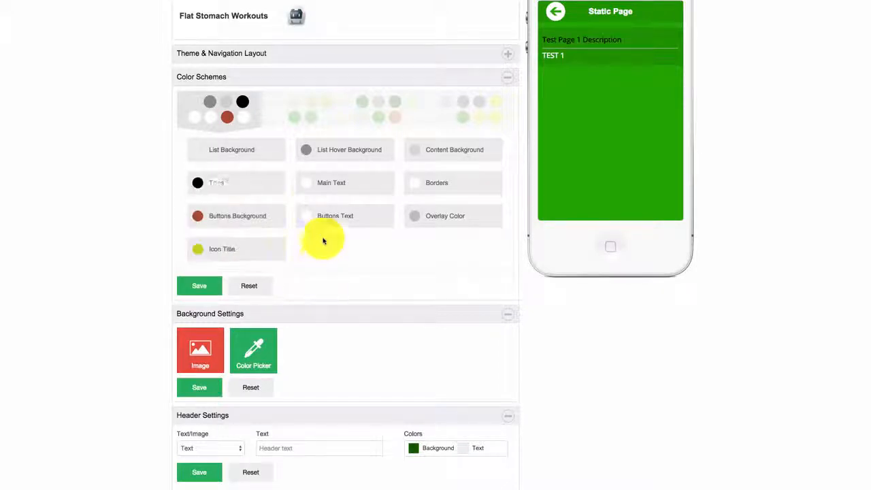
- Set the Main Text color to dark red
{"action": "left_click", "coordinate": [314, 190]}
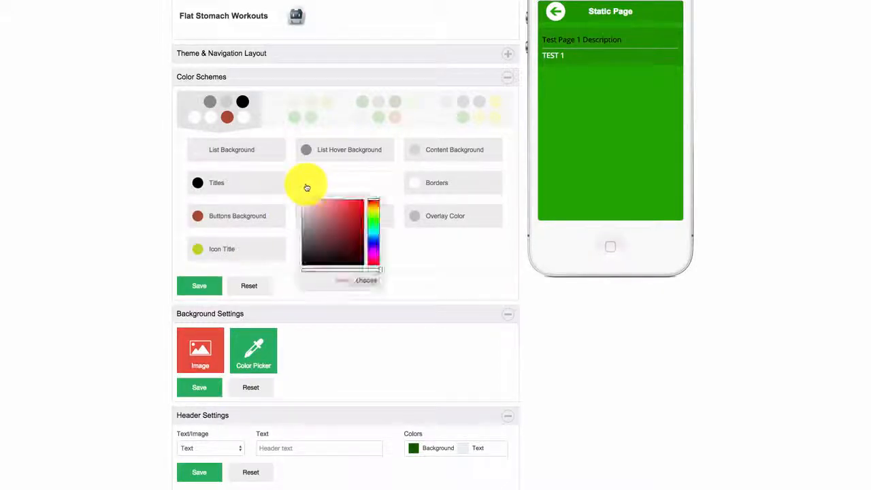
{"action": "left_click", "coordinate": [352, 231]}
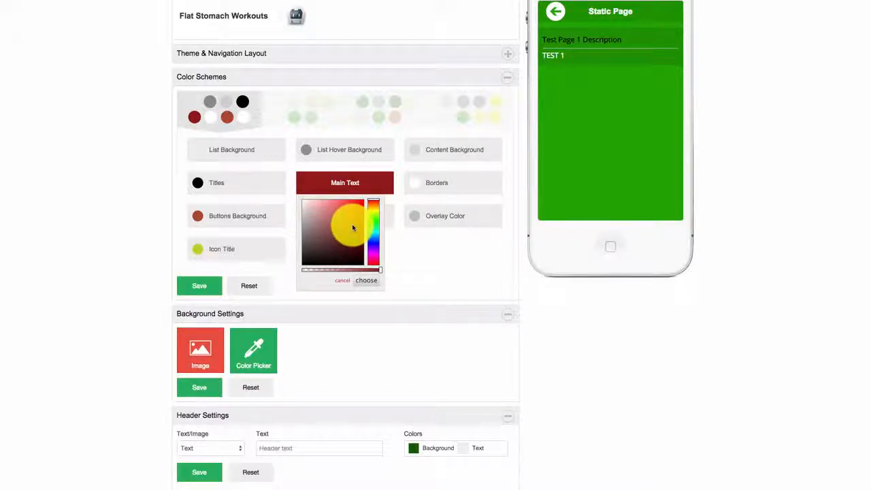
{"action": "left_click", "coordinate": [367, 279]}
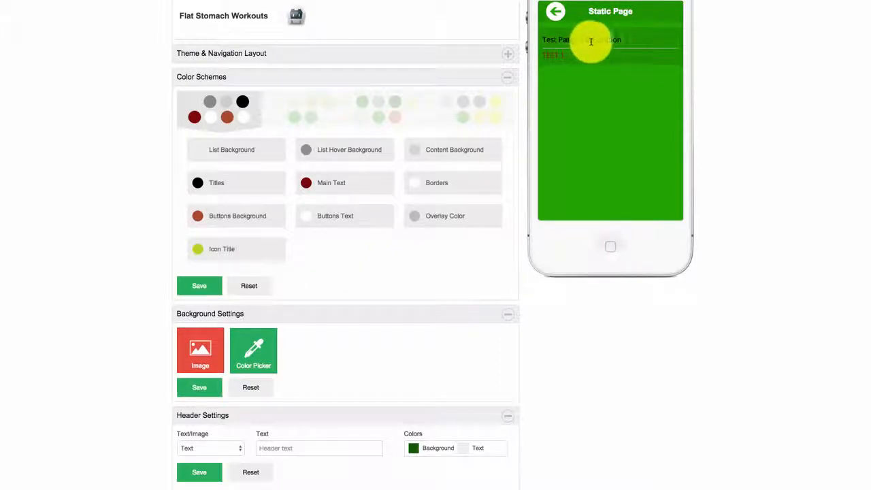
- Switch the app background to a color gradient and set its first stop to red, hsv(0, 67%, 88%)
{"action": "left_click", "coordinate": [508, 77]}
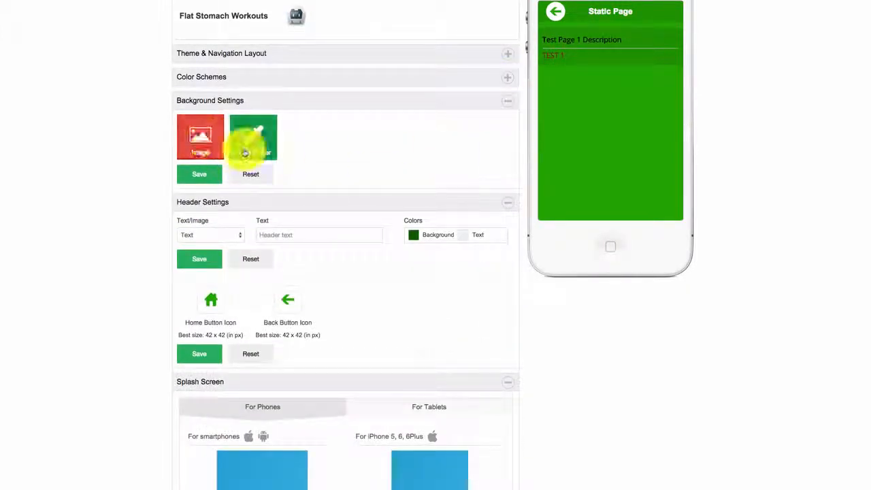
{"action": "left_click", "coordinate": [246, 145]}
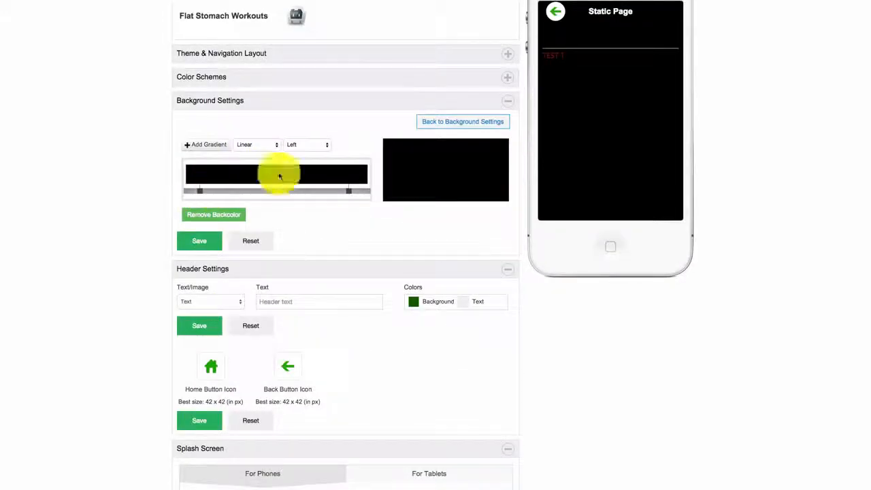
{"action": "left_click", "coordinate": [556, 11]}
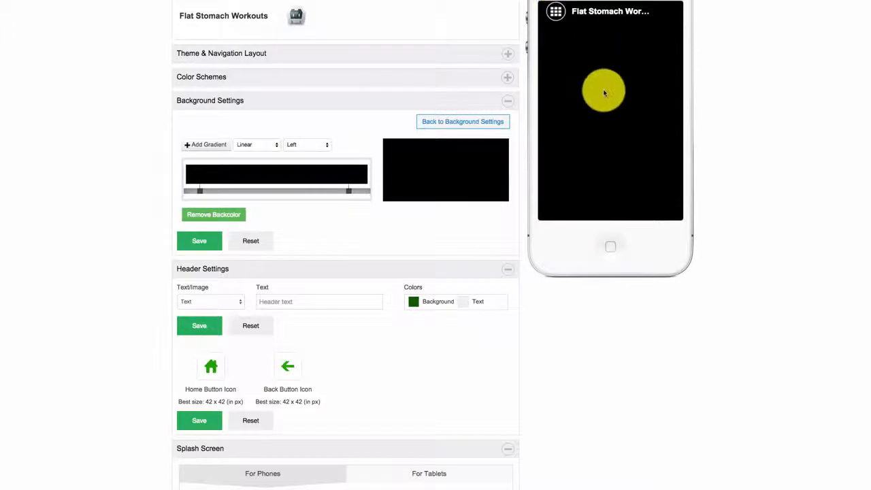
{"action": "left_click", "coordinate": [201, 191]}
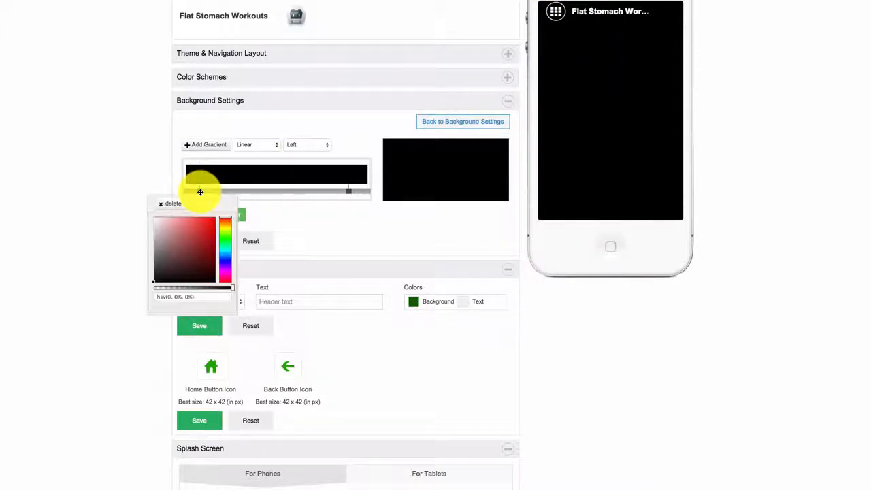
{"action": "left_click", "coordinate": [213, 237]}
{"action": "left_click", "coordinate": [196, 229]}
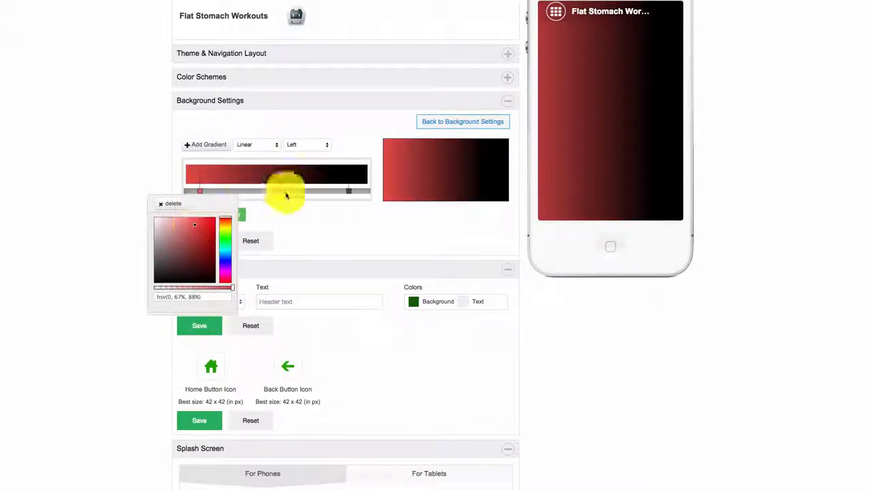
- Set the gradient's second stop to a muted grayish red and save the background settings
{"action": "left_click", "coordinate": [348, 191]}
{"action": "left_click", "coordinate": [312, 239]}
{"action": "left_click", "coordinate": [385, 240]}
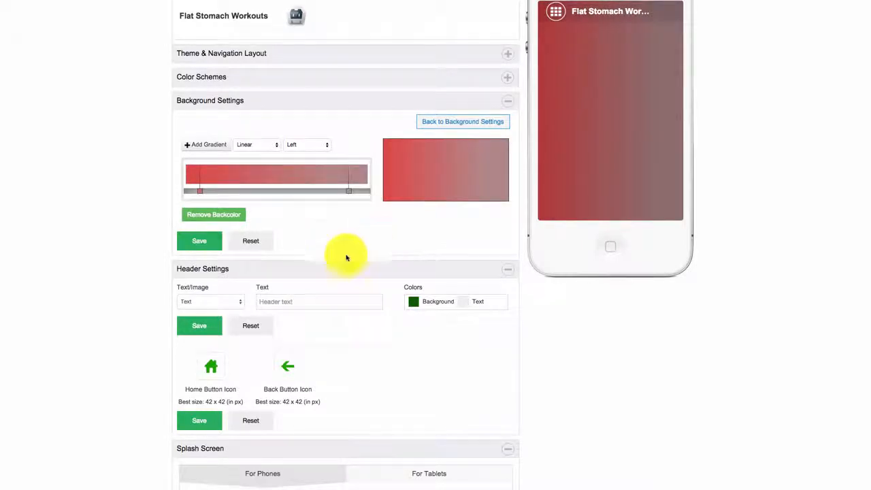
{"action": "left_click", "coordinate": [198, 241]}
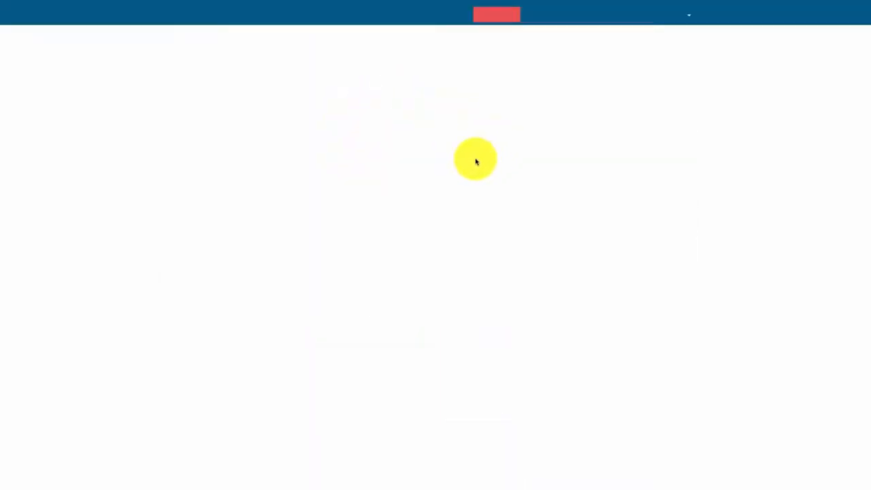
- Assign Bg_640X960.png from the media gallery as the Smartphone Portrait 640x960 background image
{"action": "scroll", "coordinate": [407, 243], "scroll_direction": "down", "scroll_amount": 10}
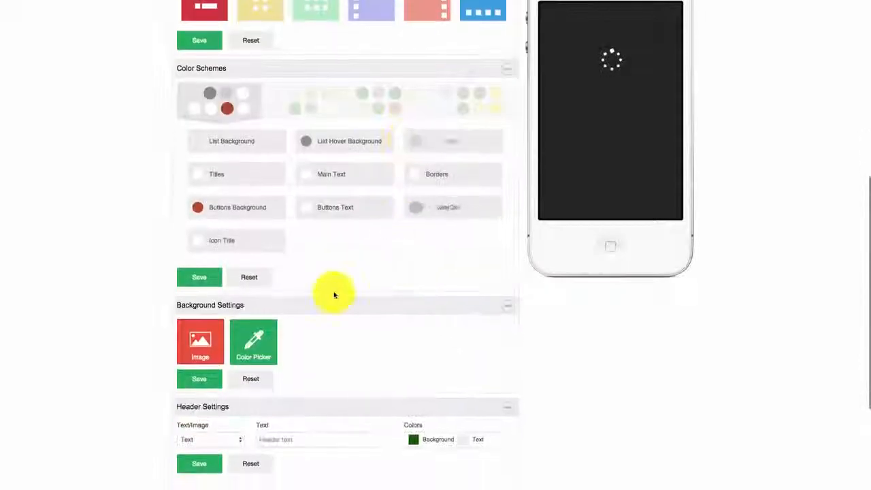
{"action": "left_click", "coordinate": [202, 339]}
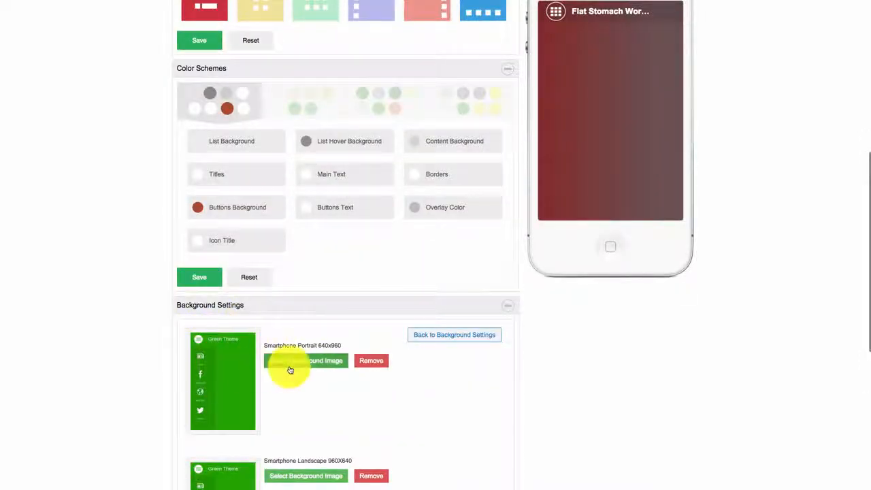
{"action": "left_click", "coordinate": [288, 361]}
{"action": "scroll", "coordinate": [452, 145], "scroll_direction": "down", "scroll_amount": 2}
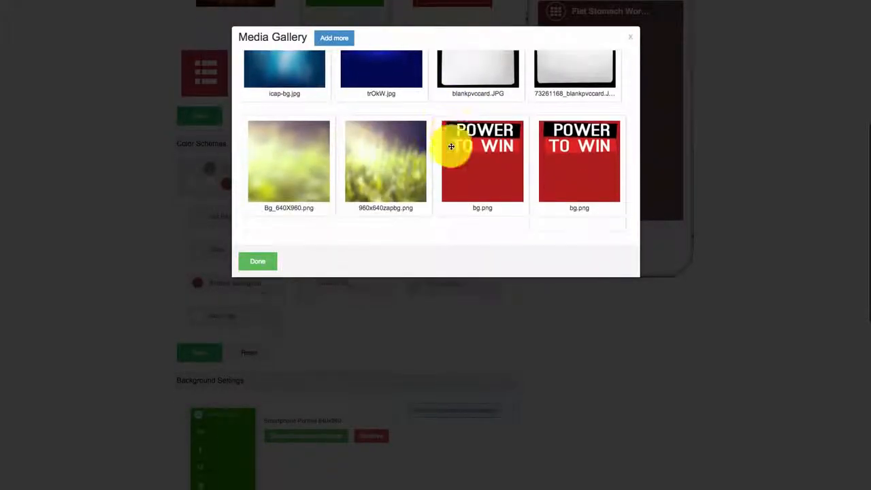
{"action": "left_click", "coordinate": [308, 156]}
{"action": "left_click", "coordinate": [263, 259]}
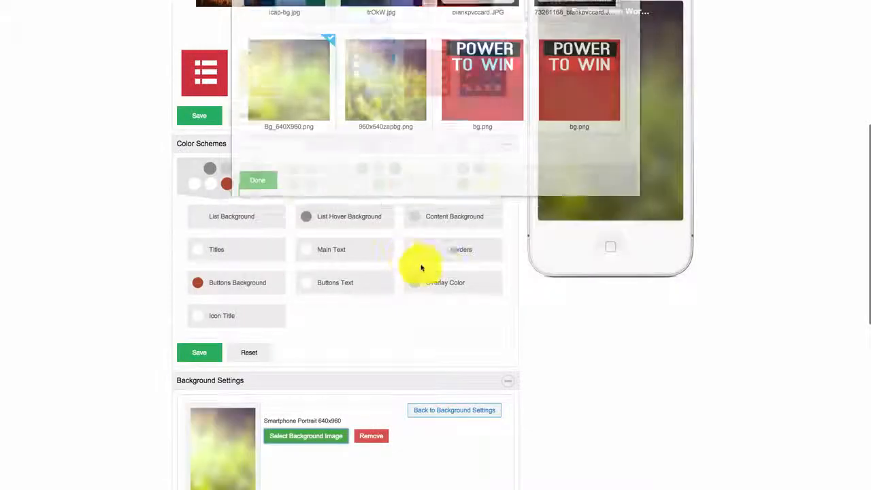
{"action": "scroll", "coordinate": [420, 272], "scroll_direction": "down", "scroll_amount": 4}
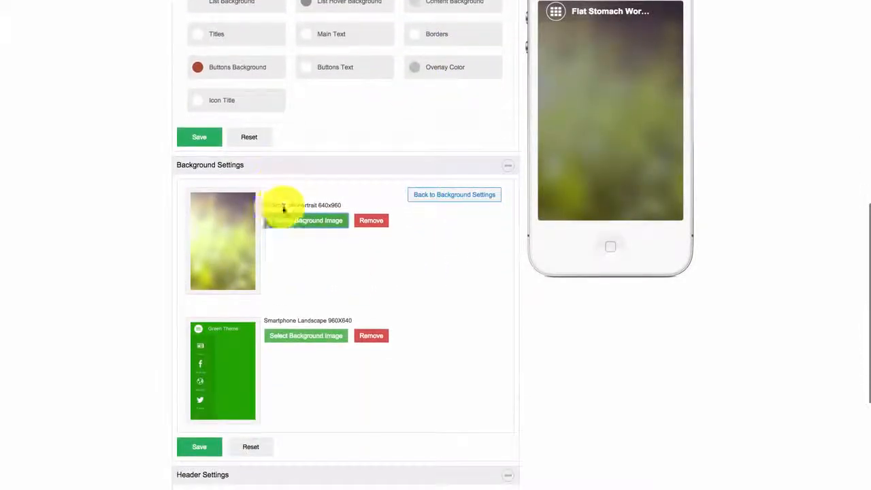
- Assign the blurred green image with the dark upper area from the media gallery as the Smartphone Landscape 960X640 background
{"action": "left_click", "coordinate": [302, 337]}
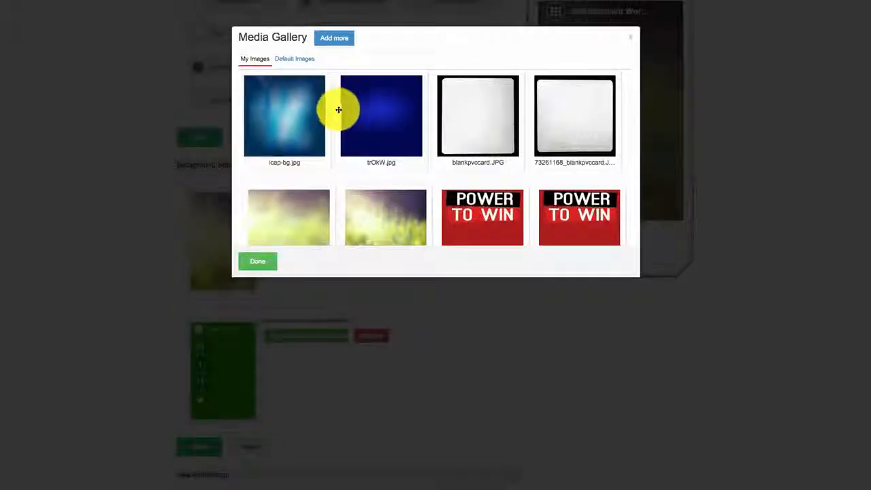
{"action": "left_click", "coordinate": [382, 226]}
{"action": "left_click", "coordinate": [270, 262]}
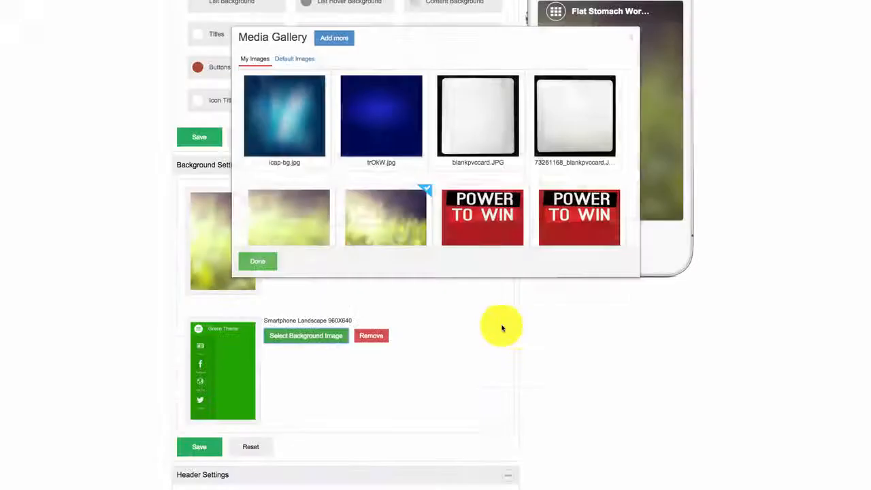
- Save the theme and navigation layout with the side menu and open the navigation menu in the phone preview
{"action": "left_click", "coordinate": [199, 395]}
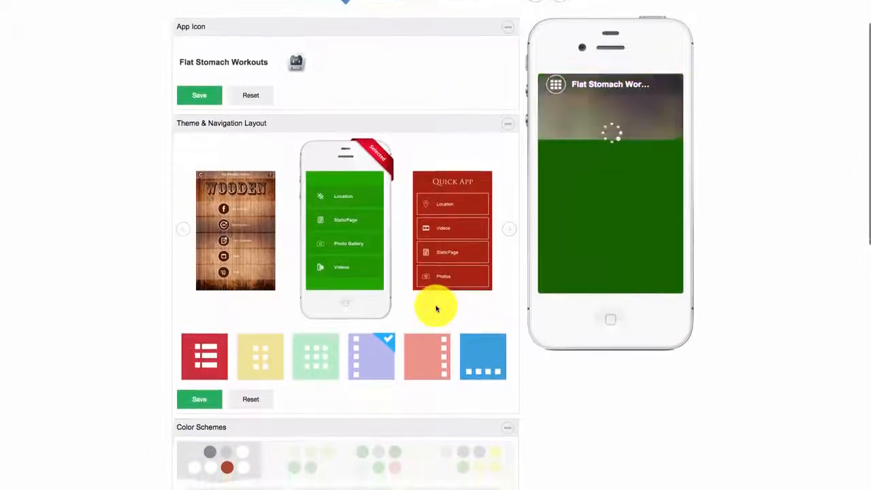
{"action": "left_click", "coordinate": [557, 12]}
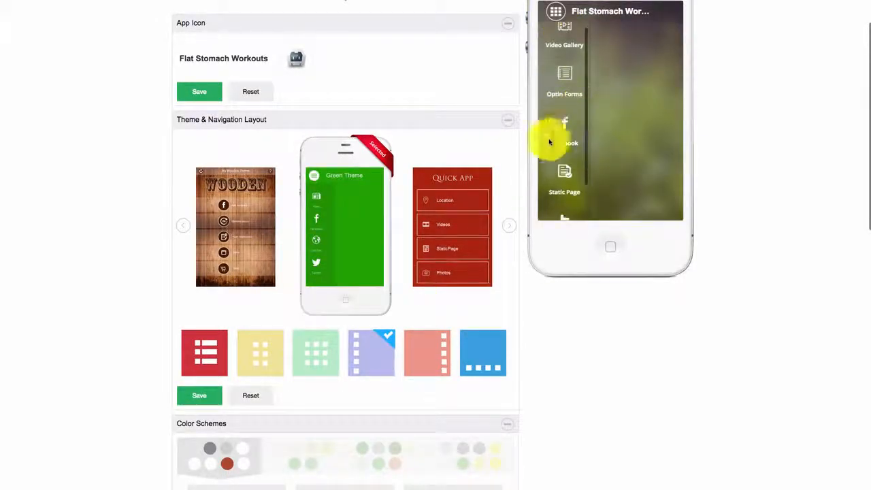
- Set the color scheme's Overlay Color to a semi-transparent green
{"action": "scroll", "coordinate": [414, 259], "scroll_direction": "down", "scroll_amount": 2}
{"action": "scroll", "coordinate": [484, 235], "scroll_direction": "down", "scroll_amount": 2}
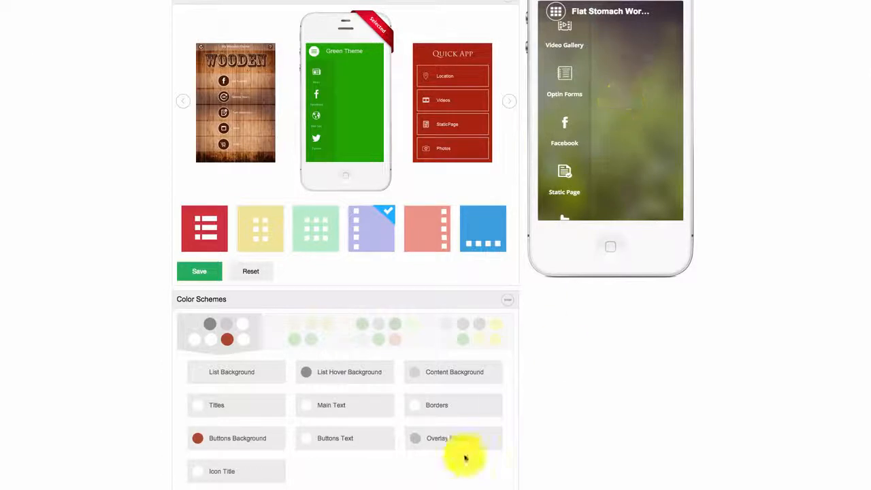
{"action": "left_click", "coordinate": [416, 442]}
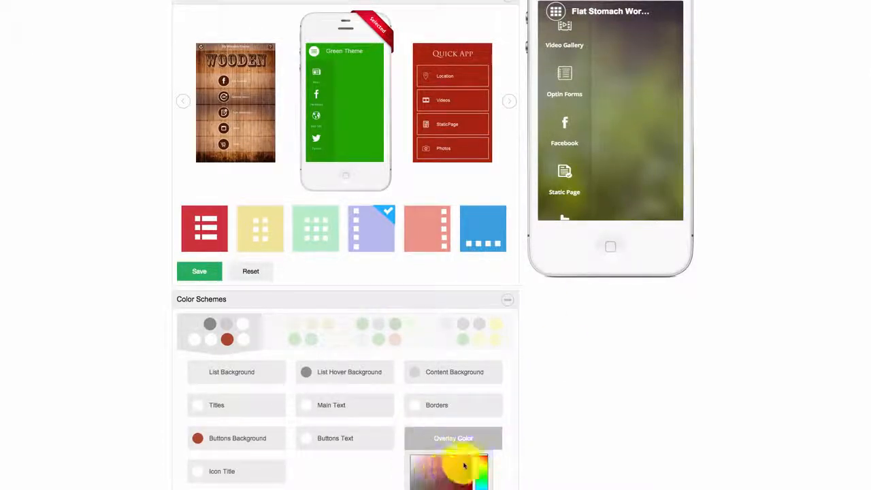
{"action": "scroll", "coordinate": [517, 439], "scroll_direction": "down", "scroll_amount": 2}
{"action": "left_click_drag", "start_coordinate": [493, 452], "coordinate": [435, 454]}
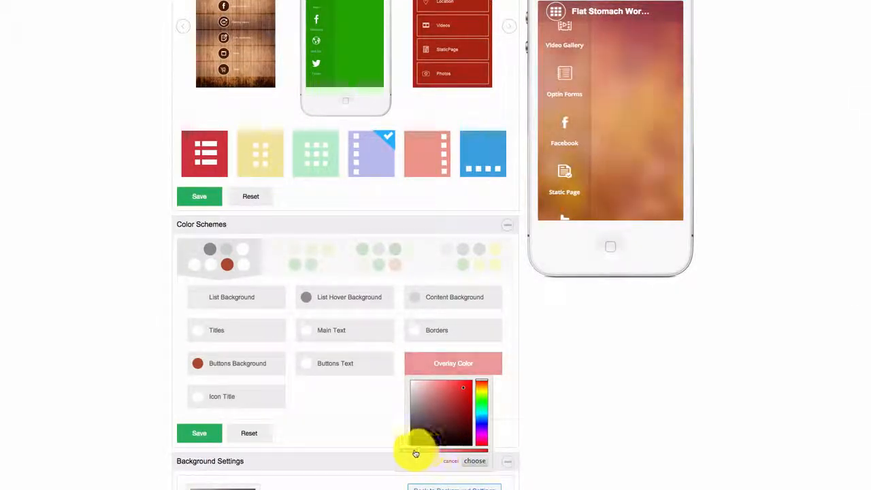
{"action": "left_click_drag", "start_coordinate": [416, 454], "coordinate": [449, 454]}
{"action": "left_click", "coordinate": [485, 404]}
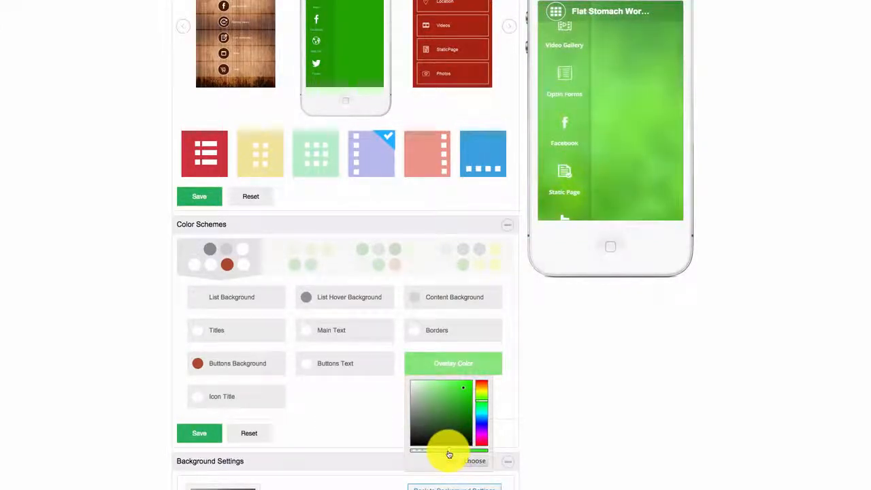
{"action": "left_click", "coordinate": [470, 462]}
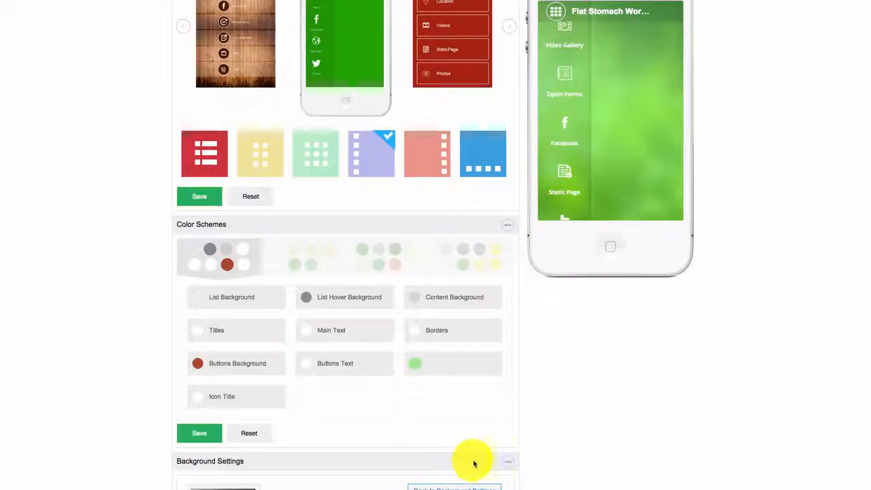
- Collapse the Background Settings and Color Schemes sections
{"action": "scroll", "coordinate": [494, 404], "scroll_direction": "down", "scroll_amount": 3}
{"action": "left_click", "coordinate": [511, 332]}
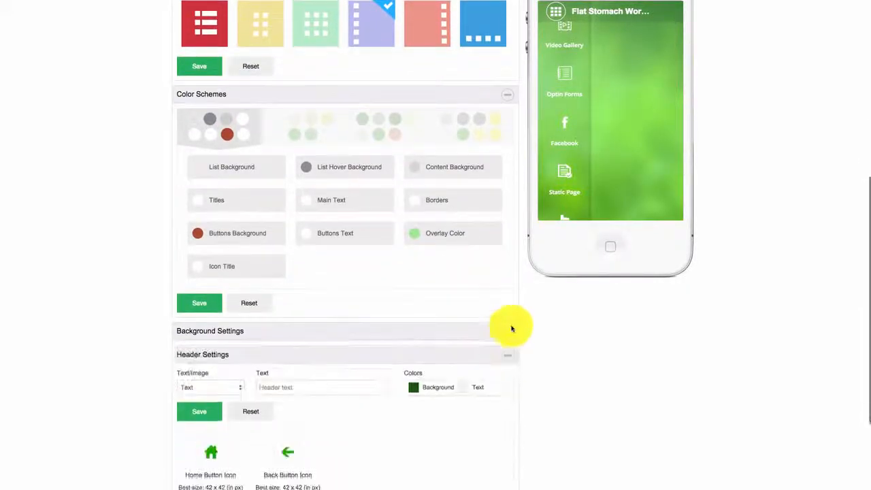
{"action": "left_click", "coordinate": [507, 95]}
{"action": "scroll", "coordinate": [459, 239], "scroll_direction": "up", "scroll_amount": 2}
{"action": "scroll", "coordinate": [458, 244], "scroll_direction": "up", "scroll_amount": 2}
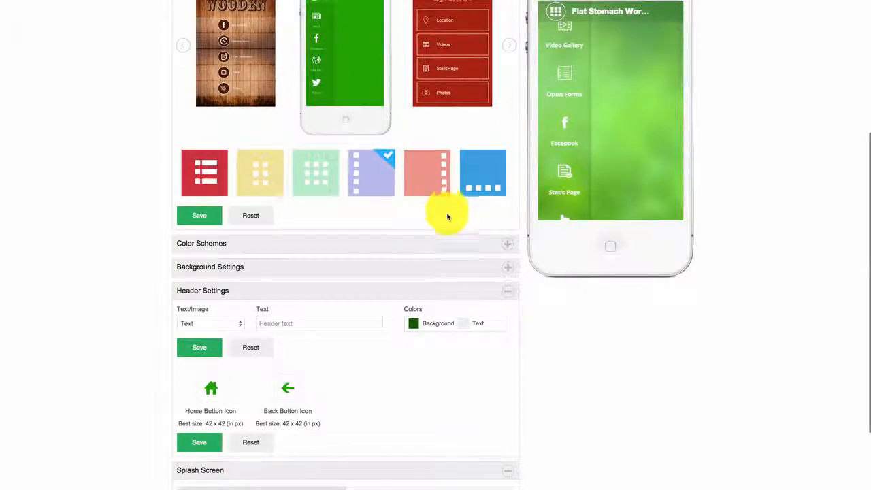
- Return home in the phone preview, reopen Static Page and view Test Page 1 to check the home and back icons
{"action": "scroll", "coordinate": [385, 280], "scroll_direction": "down", "scroll_amount": 3}
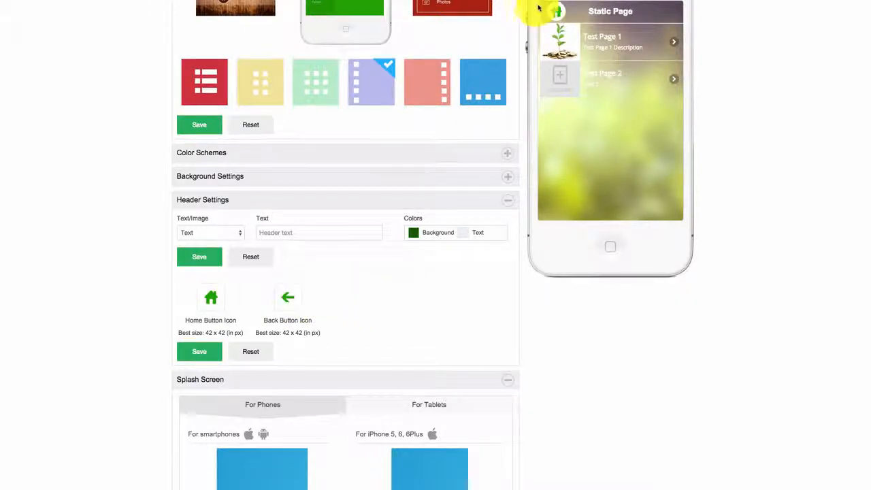
{"action": "left_click", "coordinate": [555, 12]}
{"action": "left_click", "coordinate": [558, 16]}
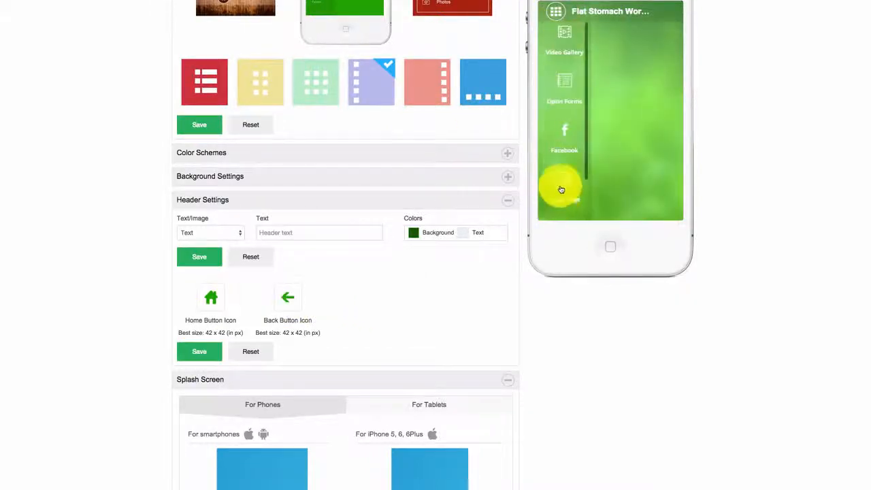
{"action": "left_click", "coordinate": [562, 189]}
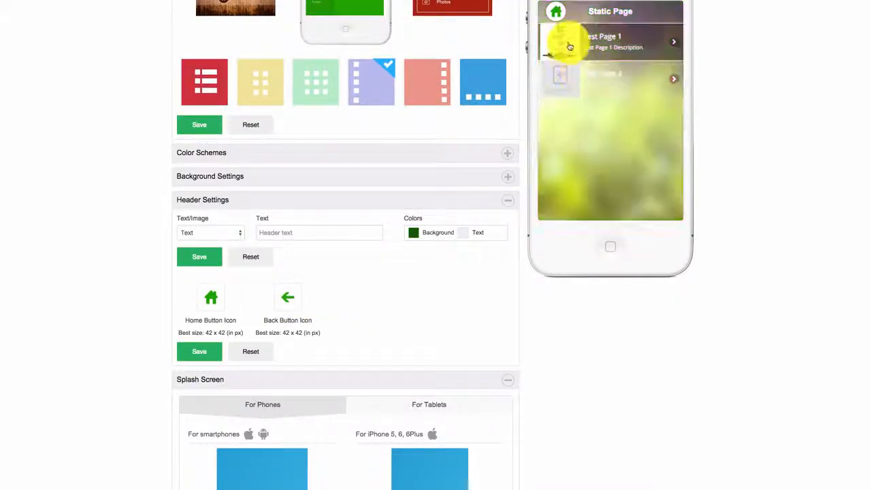
{"action": "left_click", "coordinate": [568, 43]}
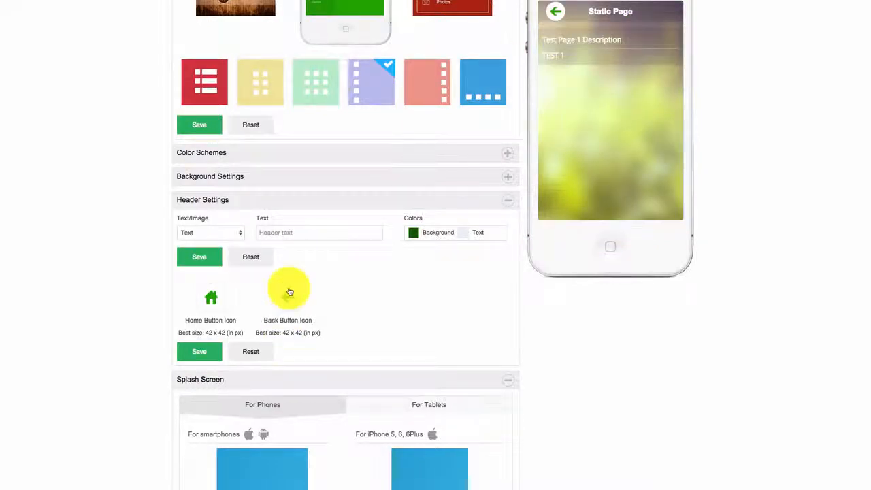
- Review the splash screen images for tablets and for phones
{"action": "scroll", "coordinate": [395, 318], "scroll_direction": "down", "scroll_amount": 2}
{"action": "scroll", "coordinate": [382, 317], "scroll_direction": "down", "scroll_amount": 1}
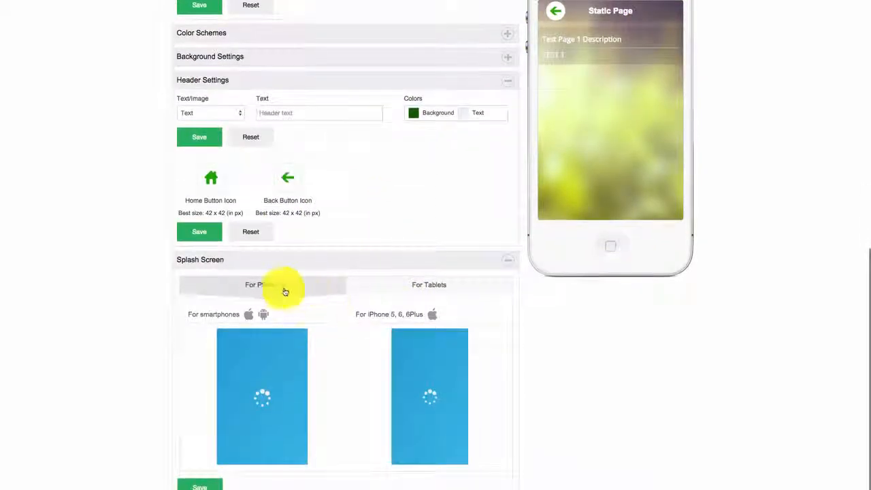
{"action": "left_click", "coordinate": [405, 289]}
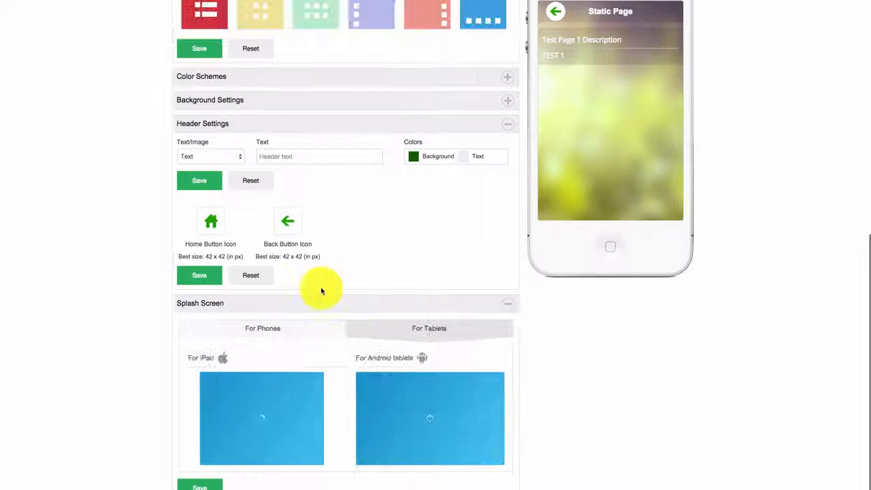
{"action": "left_click", "coordinate": [286, 329]}
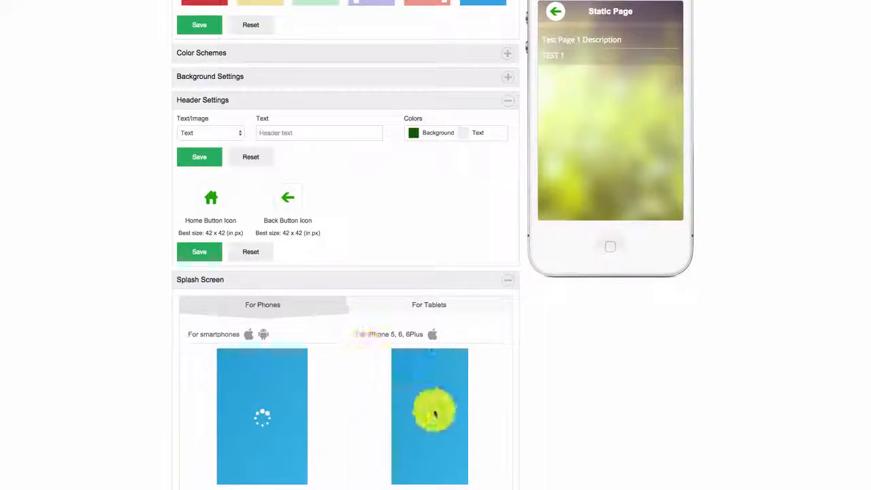
{"action": "mouse_move", "coordinate": [261, 416]}
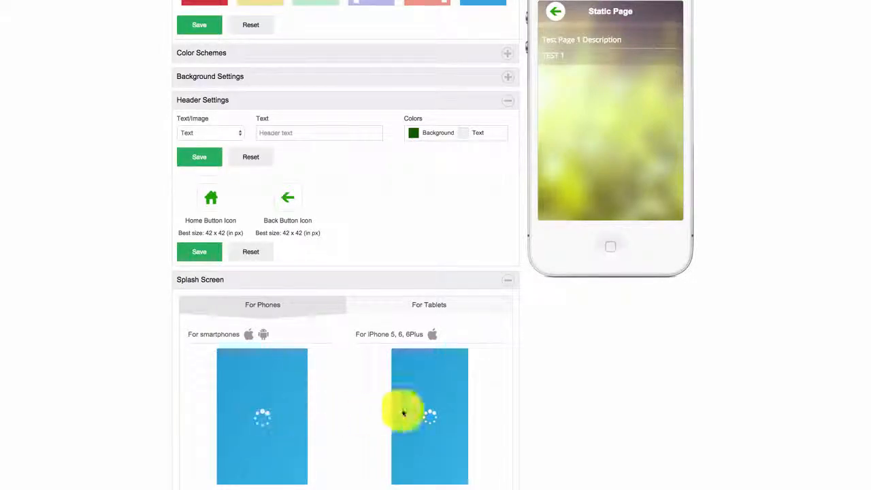
- Switch the header from text to image, choose the dark header with the centred zapable logo, and save the header settings
{"action": "scroll", "coordinate": [395, 257], "scroll_direction": "up", "scroll_amount": 6}
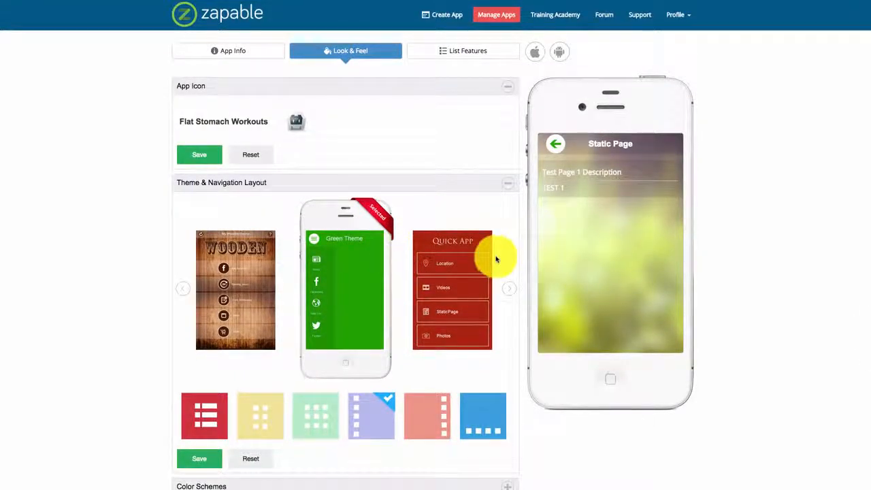
{"action": "scroll", "coordinate": [527, 199], "scroll_direction": "down", "scroll_amount": 3}
{"action": "scroll", "coordinate": [526, 199], "scroll_direction": "down", "scroll_amount": 1}
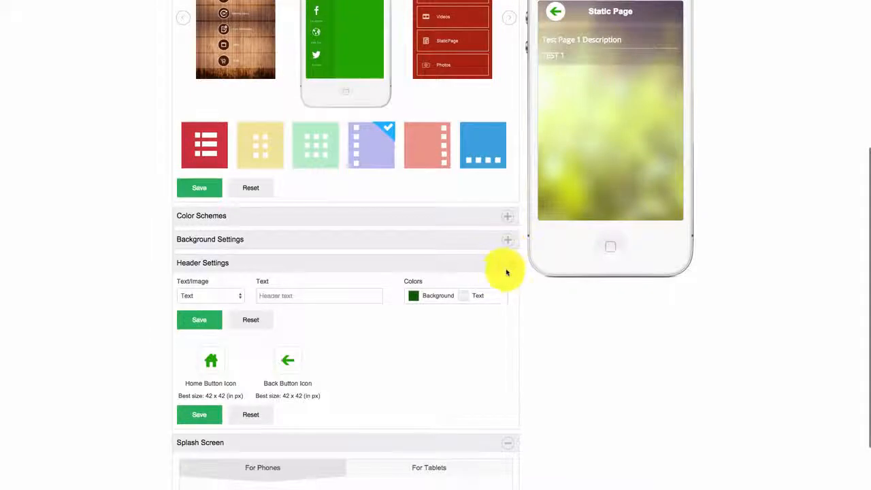
{"action": "left_click", "coordinate": [309, 294]}
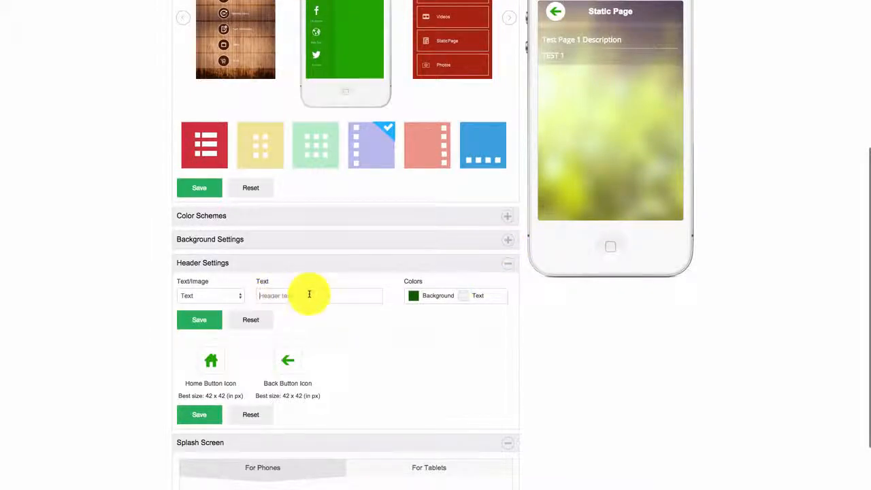
{"action": "left_click", "coordinate": [221, 307]}
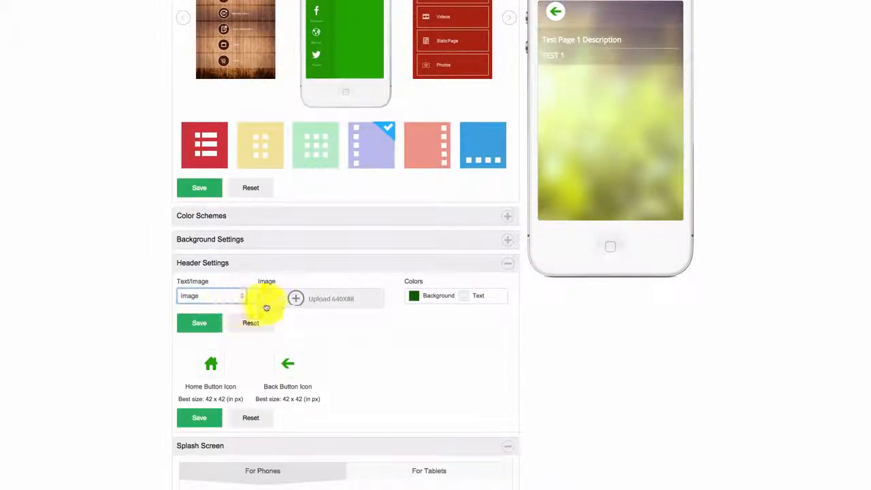
{"action": "left_click", "coordinate": [293, 299]}
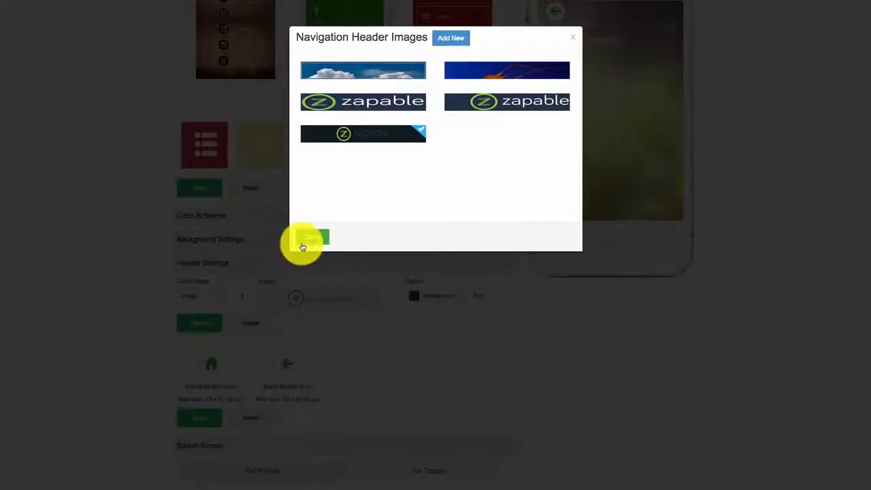
{"action": "left_click", "coordinate": [303, 240]}
{"action": "left_click", "coordinate": [196, 332]}
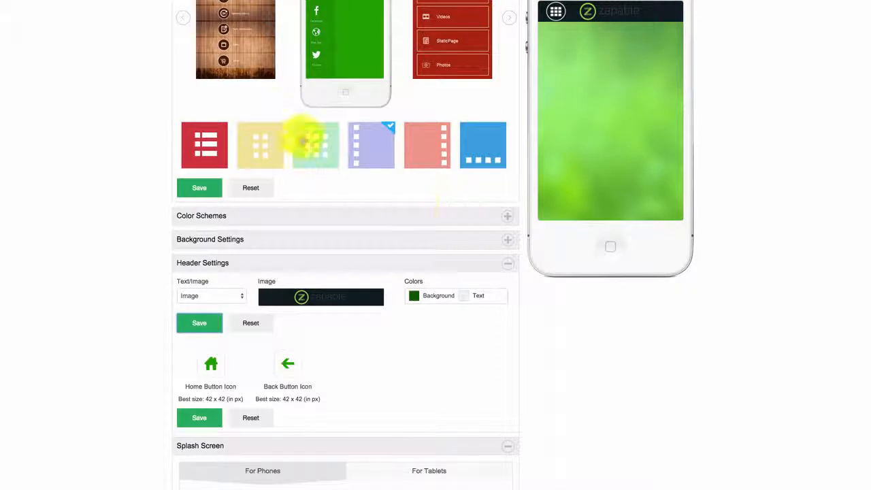
- Switch the navigation layout to the three-by-three icon grid and expand the Color Schemes section
{"action": "left_click", "coordinate": [303, 140]}
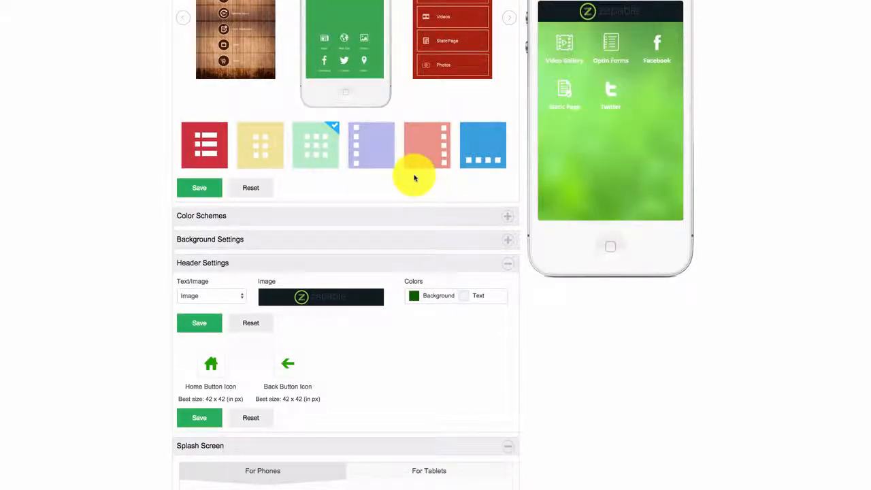
{"action": "scroll", "coordinate": [429, 218], "scroll_direction": "down", "scroll_amount": 1}
{"action": "scroll", "coordinate": [477, 249], "scroll_direction": "up", "scroll_amount": 2}
{"action": "left_click", "coordinate": [508, 229]}
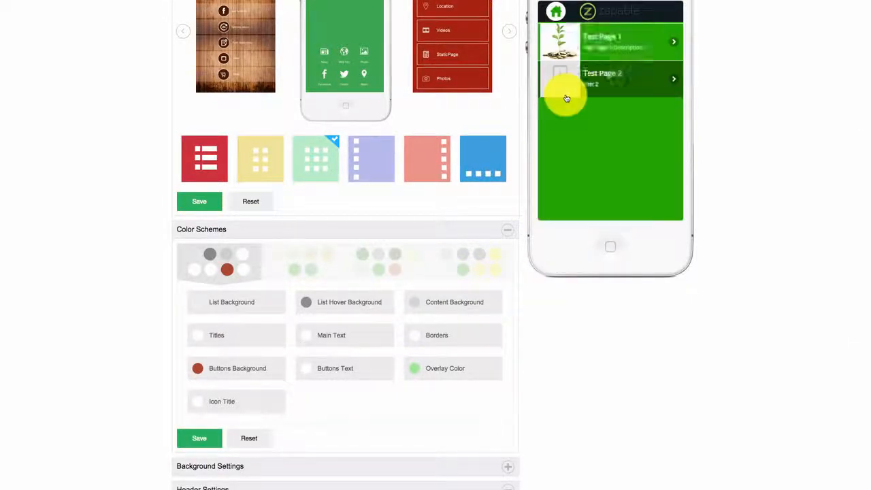
- Set the List Background color to a strong red
{"action": "left_click", "coordinate": [196, 306]}
{"action": "left_click", "coordinate": [249, 331]}
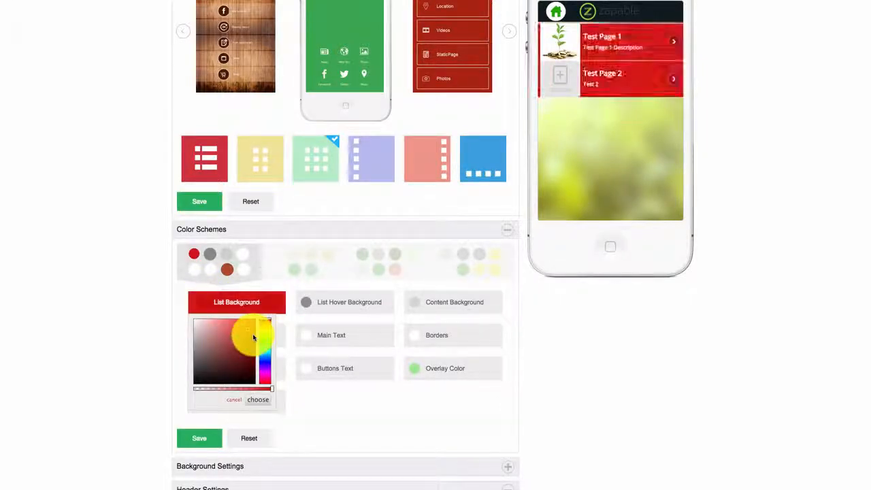
{"action": "left_click_drag", "start_coordinate": [254, 338], "coordinate": [244, 335]}
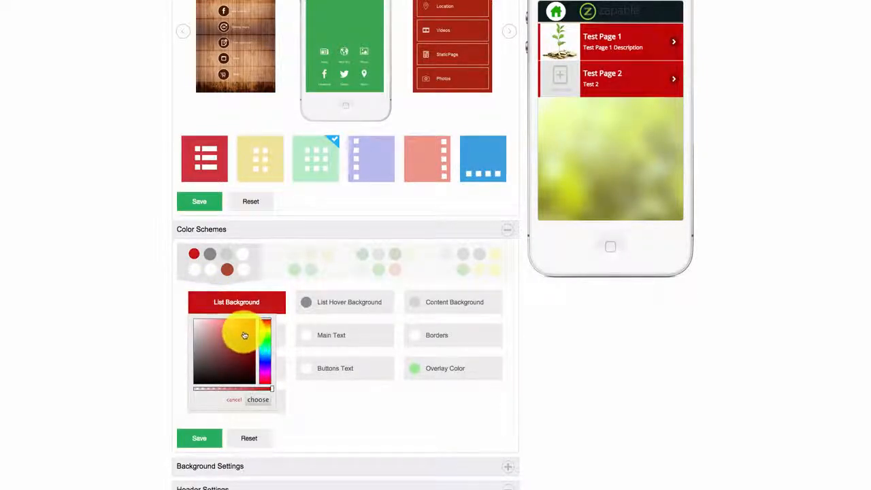
{"action": "left_click", "coordinate": [397, 420]}
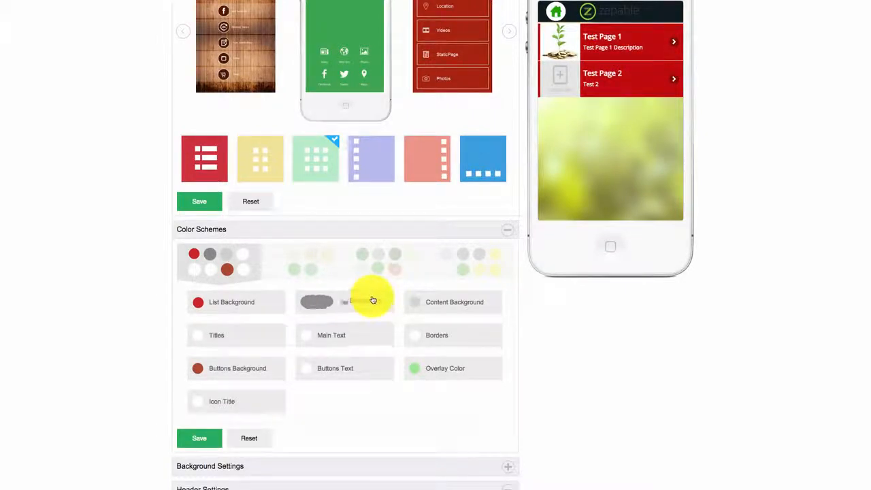
- Set the List Hover Background to a semi-transparent green and open Test Page 1 in the phone preview
{"action": "left_click", "coordinate": [304, 305]}
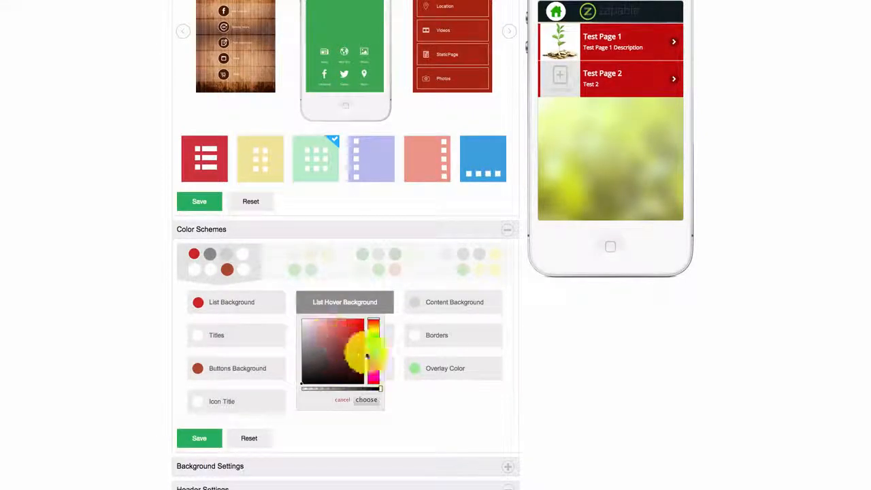
{"action": "left_click", "coordinate": [376, 344]}
{"action": "left_click", "coordinate": [353, 342]}
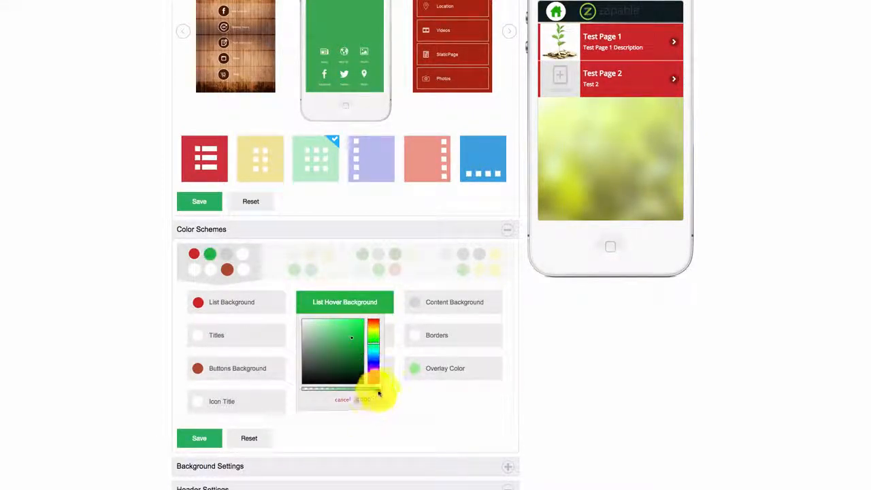
{"action": "left_click", "coordinate": [345, 391]}
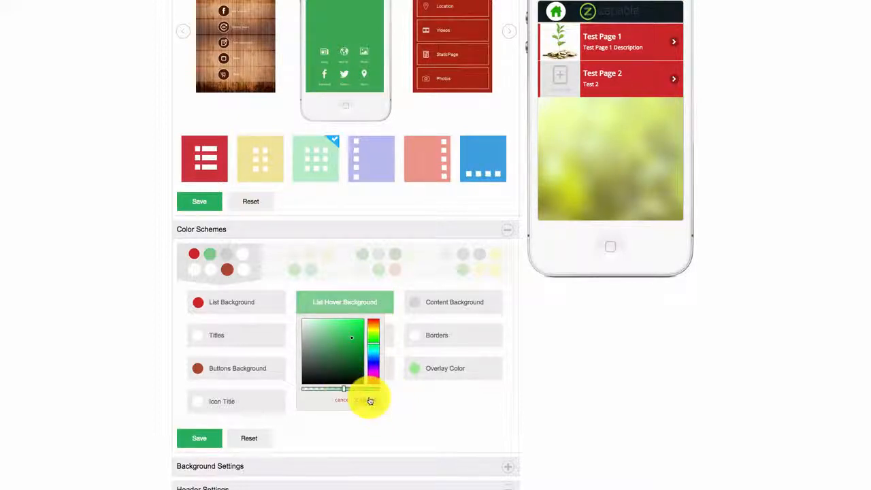
{"action": "left_click", "coordinate": [369, 401]}
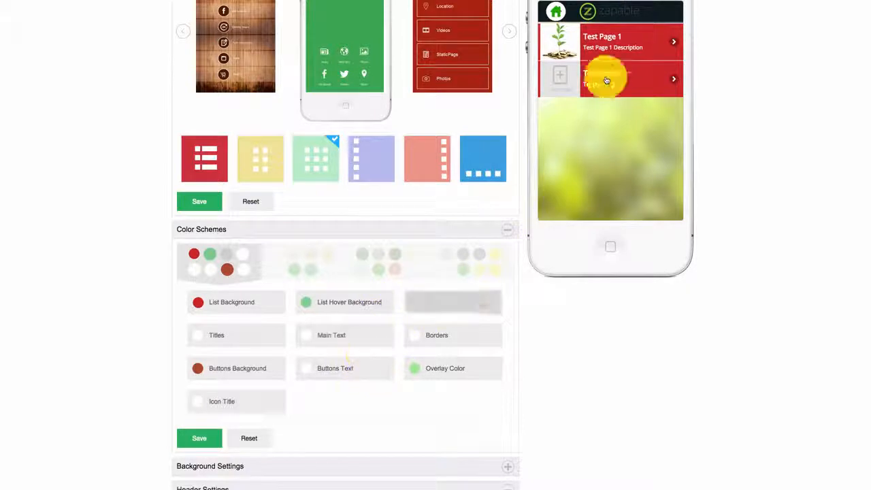
{"action": "left_click", "coordinate": [609, 39]}
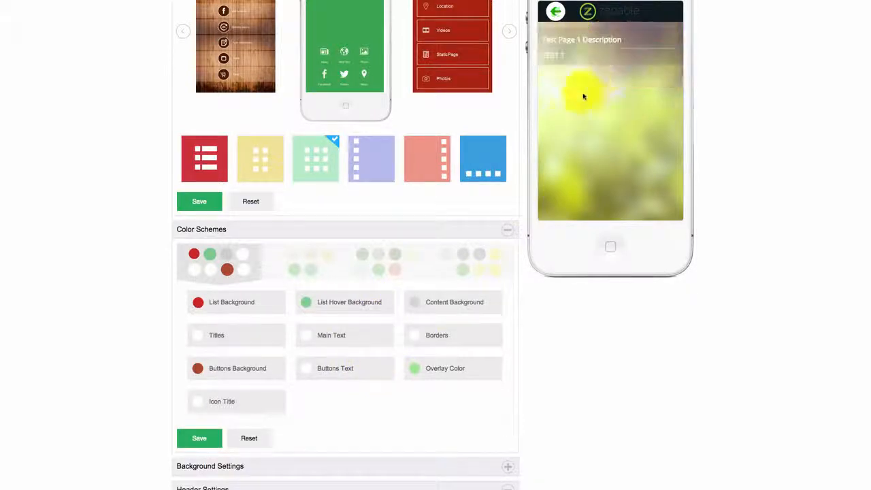
- Try opaque black and white as the Content Background color for the test page
{"action": "left_click", "coordinate": [412, 307]}
{"action": "mouse_move", "coordinate": [443, 390]}
{"action": "left_mouse_down"}
{"action": "mouse_move", "coordinate": [493, 392]}
{"action": "mouse_move", "coordinate": [453, 394]}
{"action": "mouse_move", "coordinate": [418, 324]}
{"action": "mouse_move", "coordinate": [391, 316]}
{"action": "left_mouse_up"}
{"action": "left_click", "coordinate": [395, 314]}
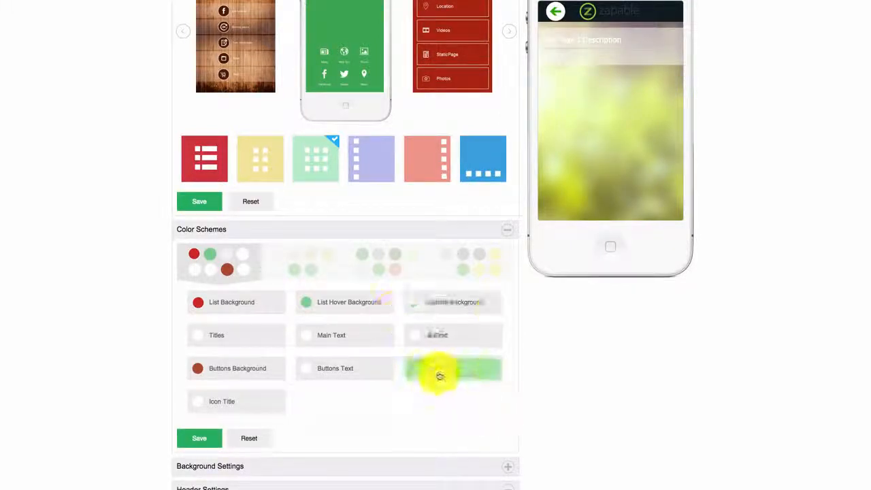
{"action": "left_click", "coordinate": [418, 305]}
{"action": "left_click_drag", "start_coordinate": [484, 394], "coordinate": [511, 390]}
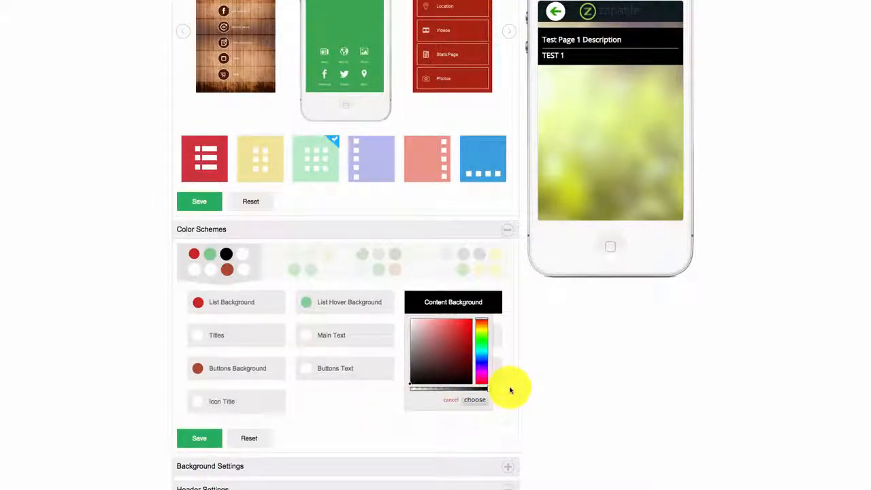
{"action": "left_click", "coordinate": [511, 390]}
{"action": "left_click", "coordinate": [421, 308]}
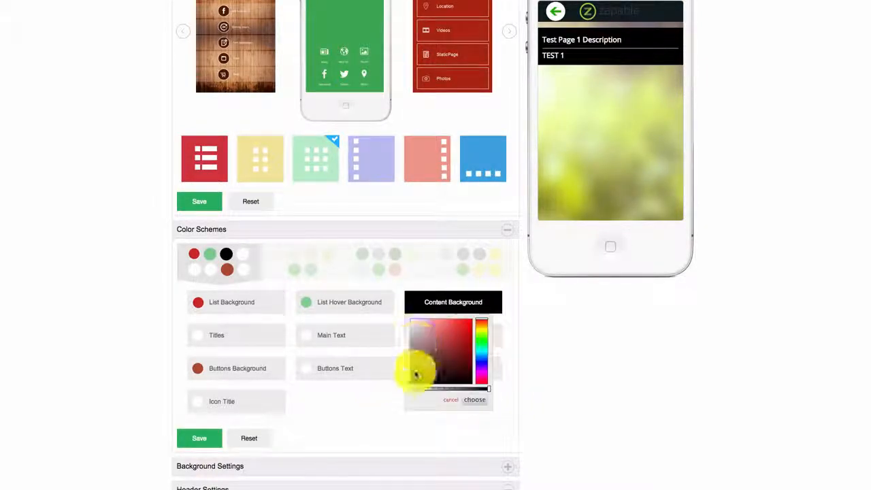
{"action": "left_click_drag", "start_coordinate": [415, 326], "coordinate": [409, 322]}
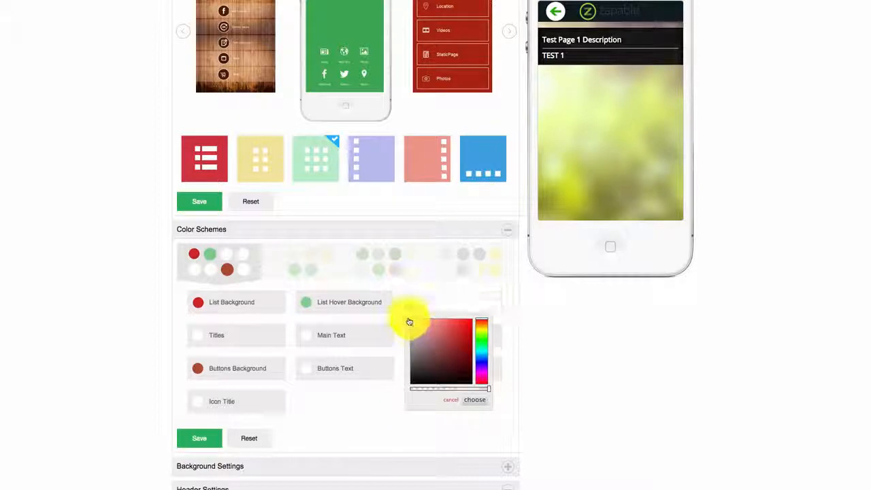
{"action": "left_click", "coordinate": [483, 400]}
- Set the Content Background to a slightly transparent dark green and save the color scheme
{"action": "left_click", "coordinate": [470, 302]}
{"action": "left_click", "coordinate": [471, 336]}
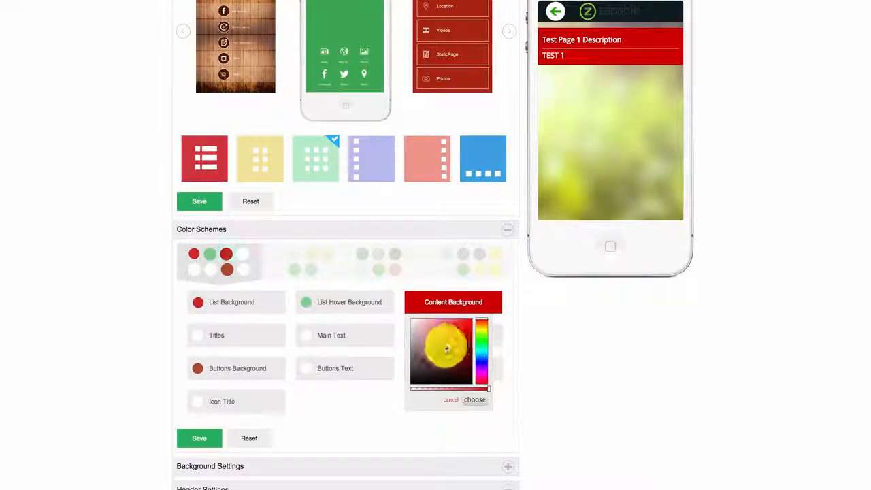
{"action": "mouse_move", "coordinate": [446, 350]}
{"action": "left_mouse_down"}
{"action": "mouse_move", "coordinate": [455, 364]}
{"action": "mouse_move", "coordinate": [465, 328]}
{"action": "mouse_move", "coordinate": [456, 378]}
{"action": "mouse_move", "coordinate": [460, 348]}
{"action": "left_mouse_up"}
{"action": "left_click", "coordinate": [482, 344]}
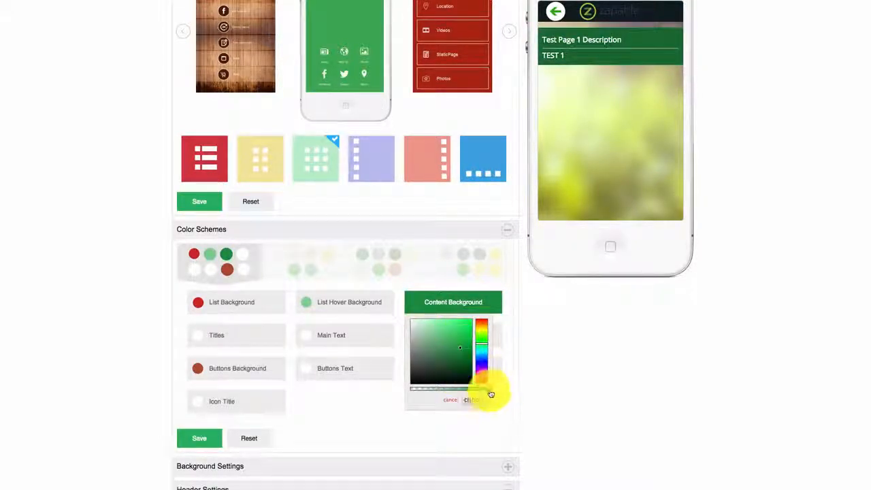
{"action": "left_click", "coordinate": [469, 397]}
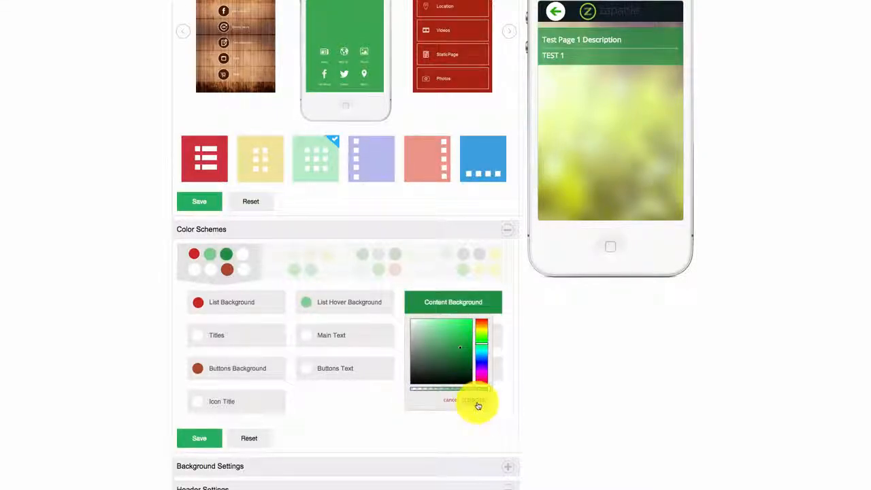
{"action": "left_click", "coordinate": [472, 403]}
{"action": "left_click", "coordinate": [190, 440]}
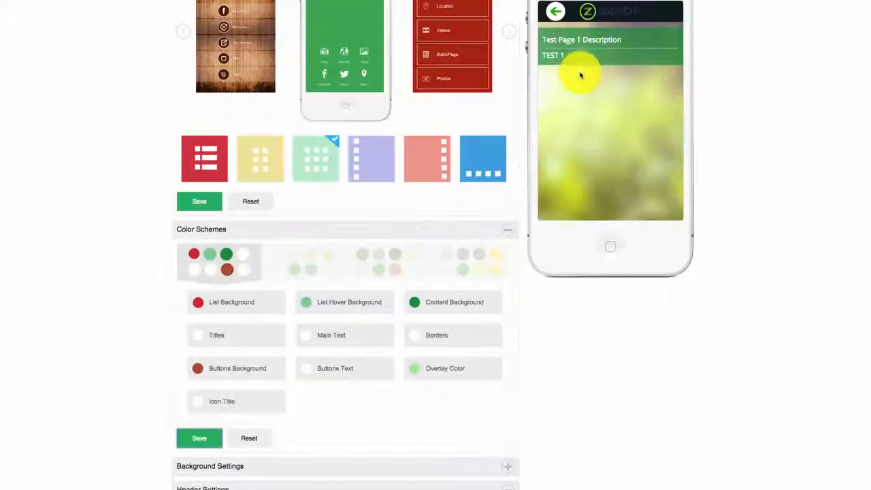
- Reload the page and open the side navigation menu in the phone preview
{"action": "key", "text": "super+r"}
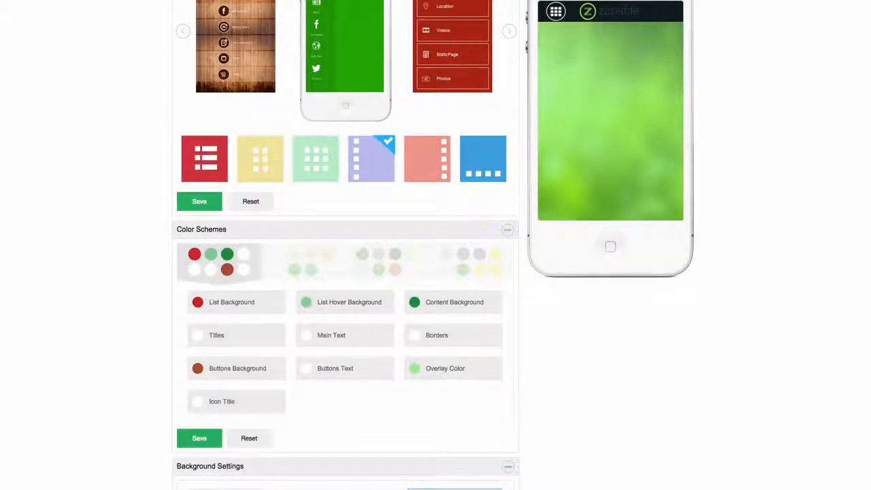
{"action": "left_click", "coordinate": [556, 13]}
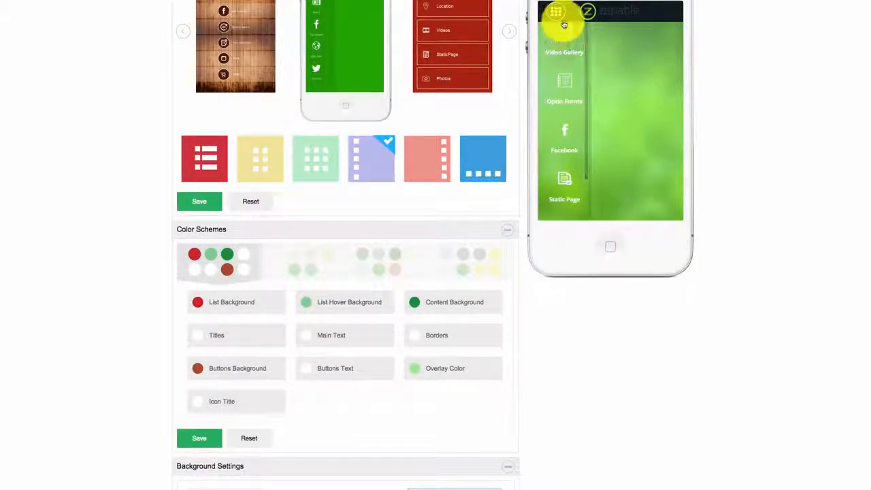
{"action": "scroll", "coordinate": [399, 350], "scroll_direction": "down", "scroll_amount": 3}
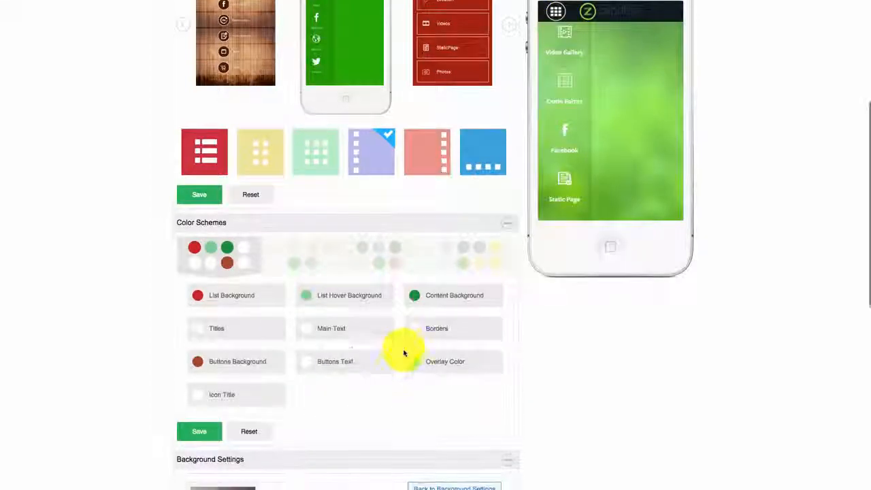